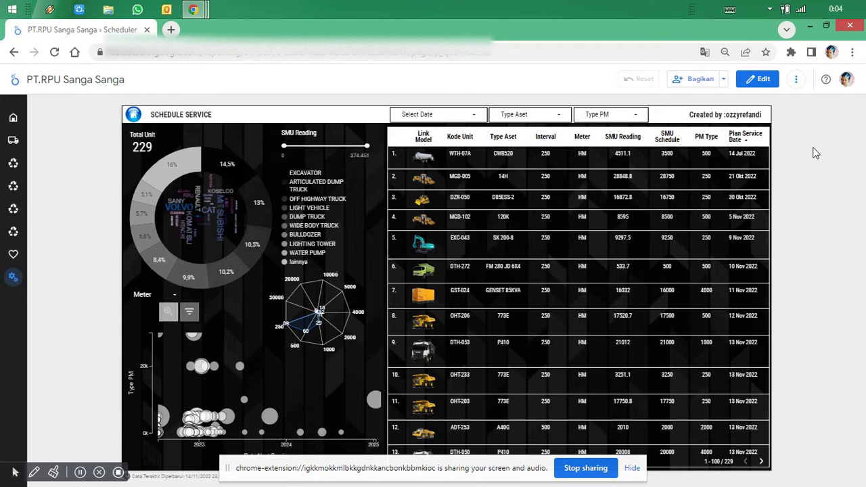
Step: Open the More options menu at the top right of the Schedule Service report
click(796, 88)
Step: Present the Schedule Service report full screen with Presentasikan
click(757, 155)
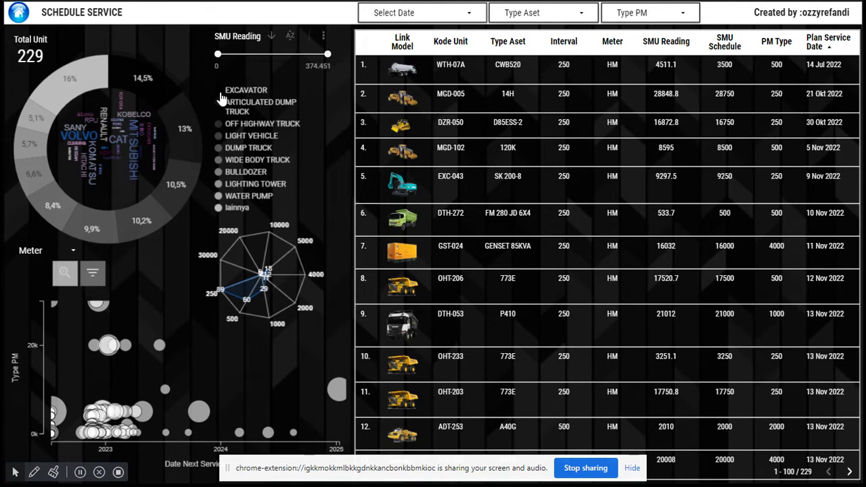
mouse_move(150, 90)
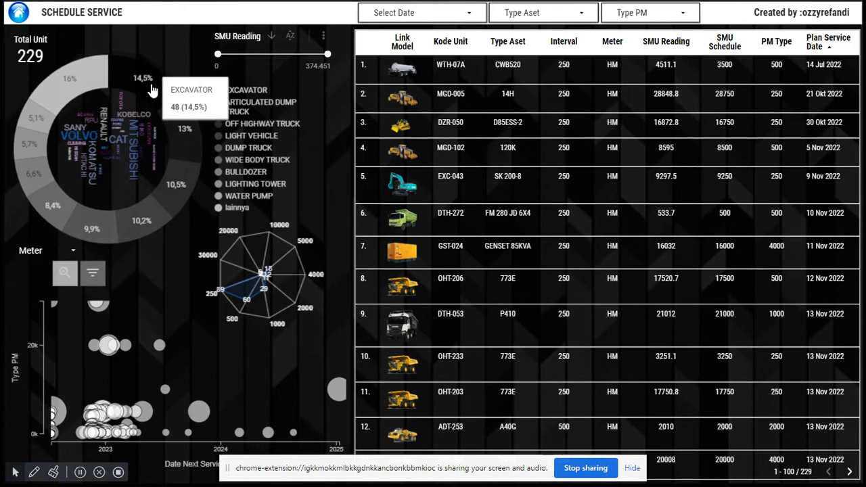
Step: Filter by Excavator, then Articulated Dump Truck, ending on Off Highway Truck (33 units)
click(151, 87)
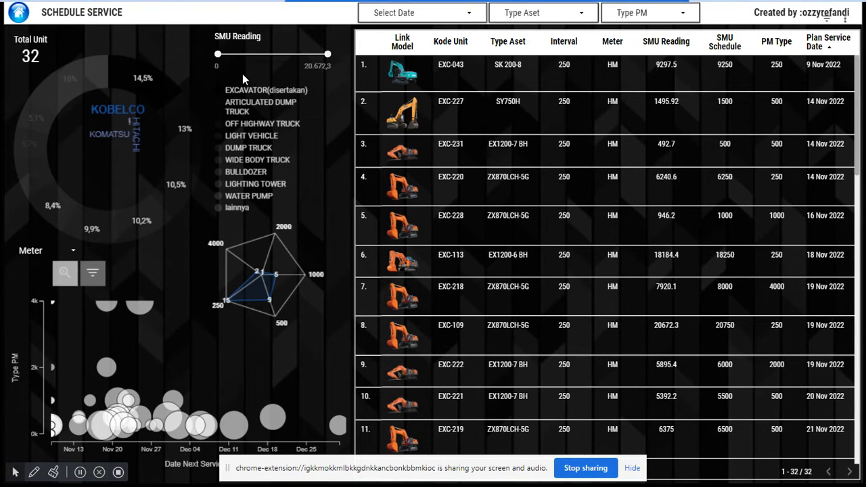
click(220, 108)
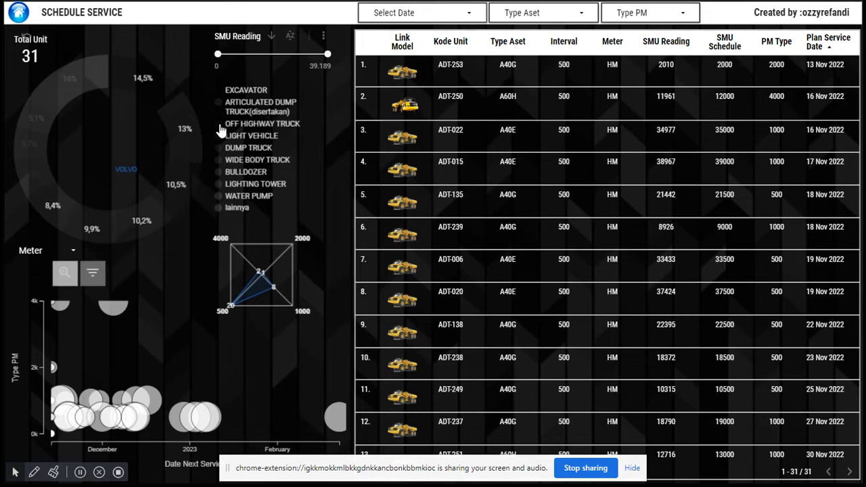
click(220, 130)
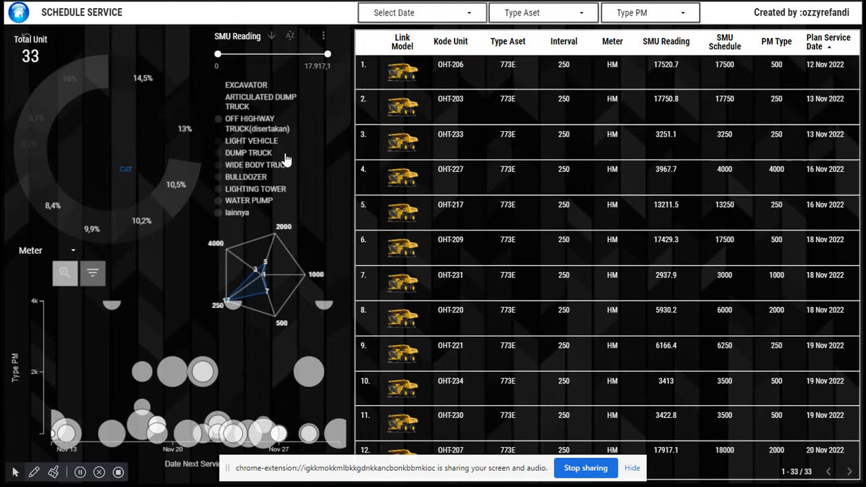
Step: Filter to Light Vehicle, then Bulldozer, then deselect Bulldozer to restore 229 units
click(218, 143)
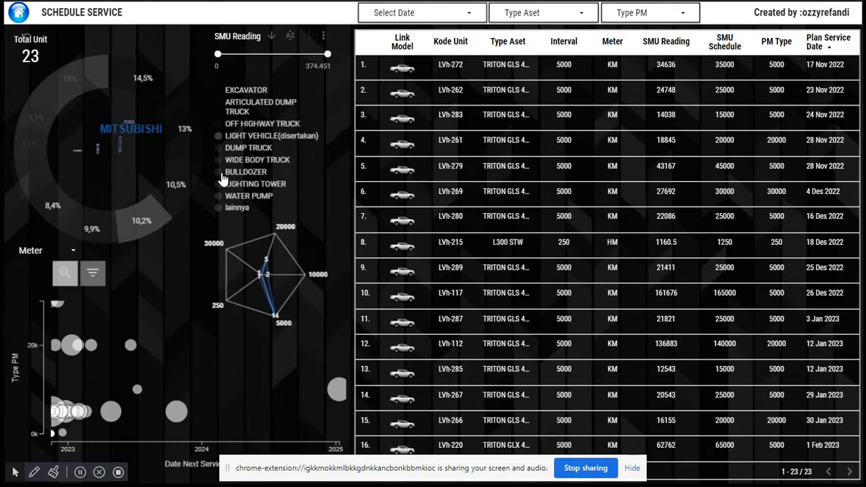
click(219, 174)
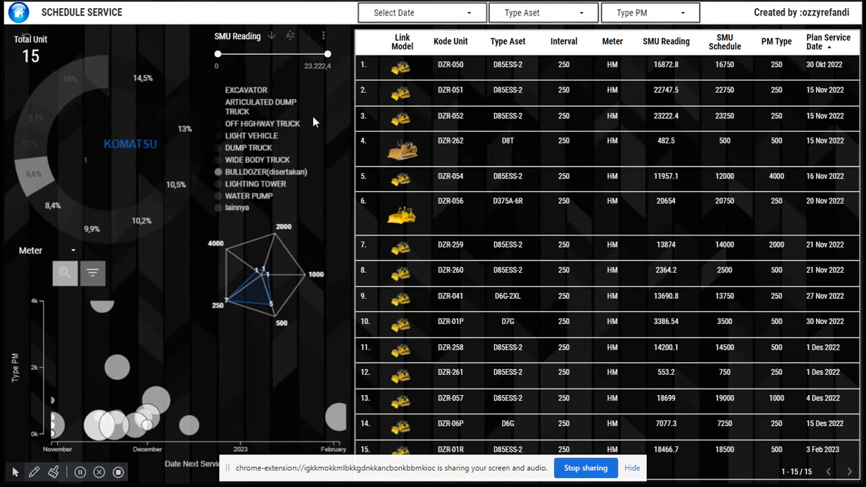
click(220, 175)
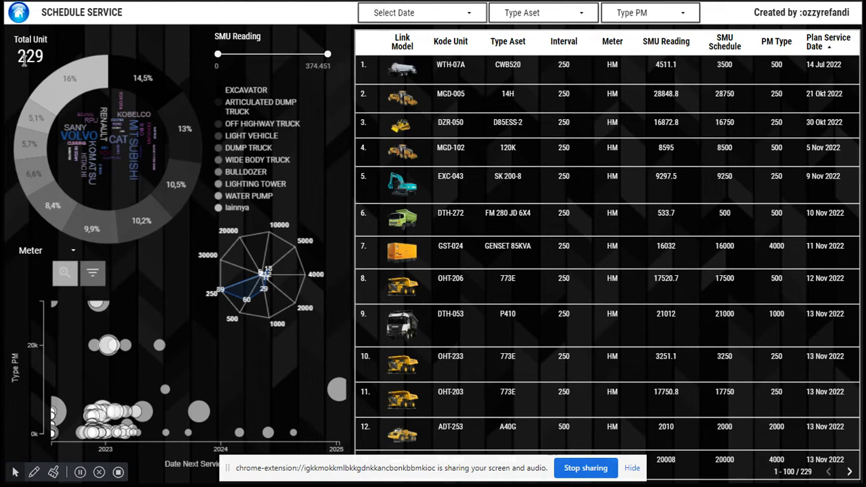
mouse_move(271, 35)
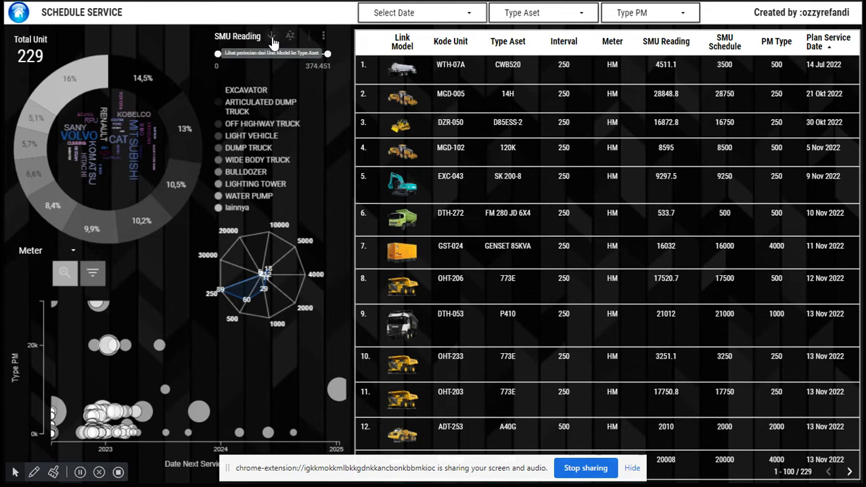
Step: Drill the donut chart down to asset models and select A40E, leaving 16 units
click(272, 38)
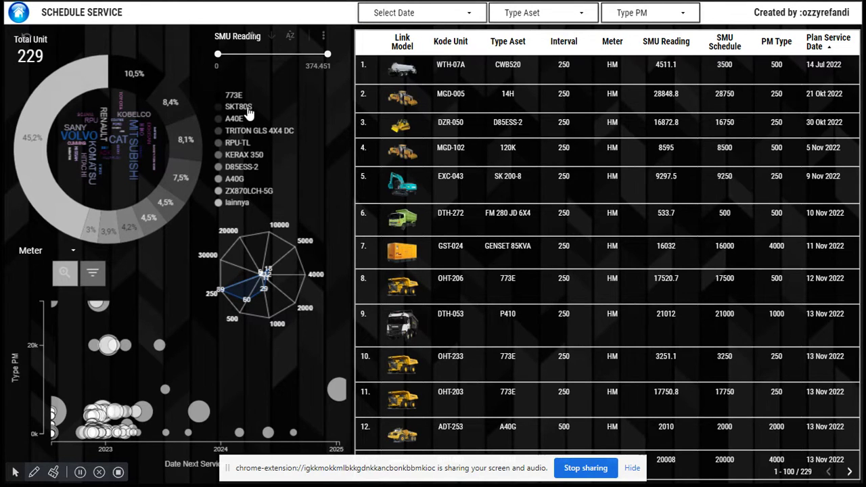
click(217, 123)
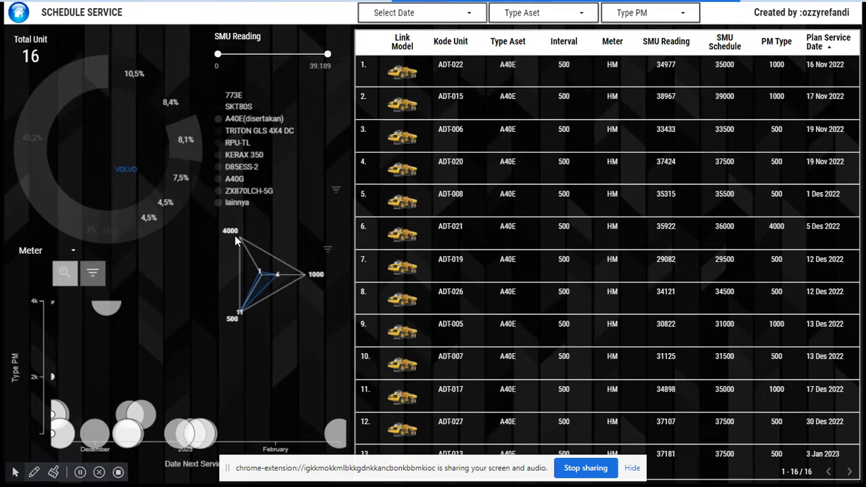
mouse_move(260, 272)
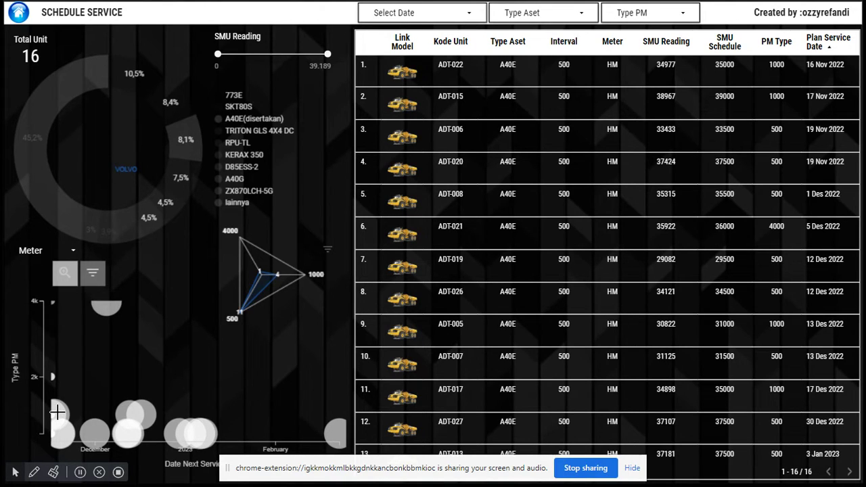
Step: Switch the bubble chart to filter mode and select SKT80S, showing 23 units
click(65, 277)
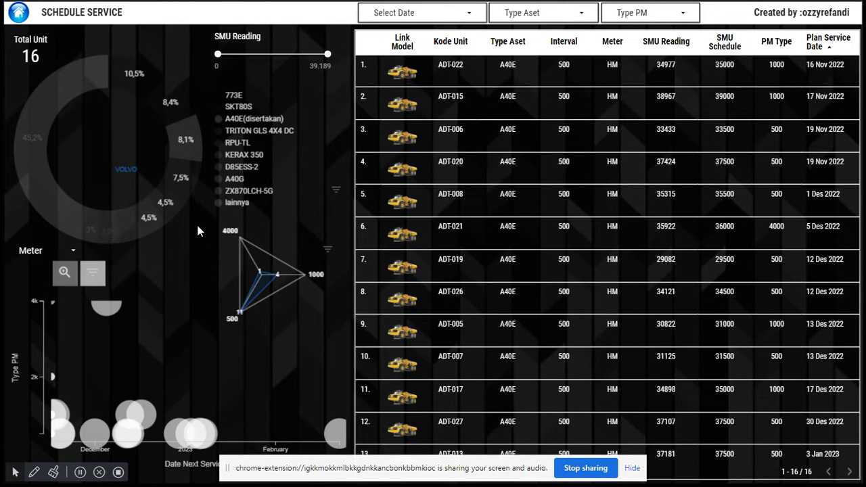
mouse_move(223, 177)
click(222, 108)
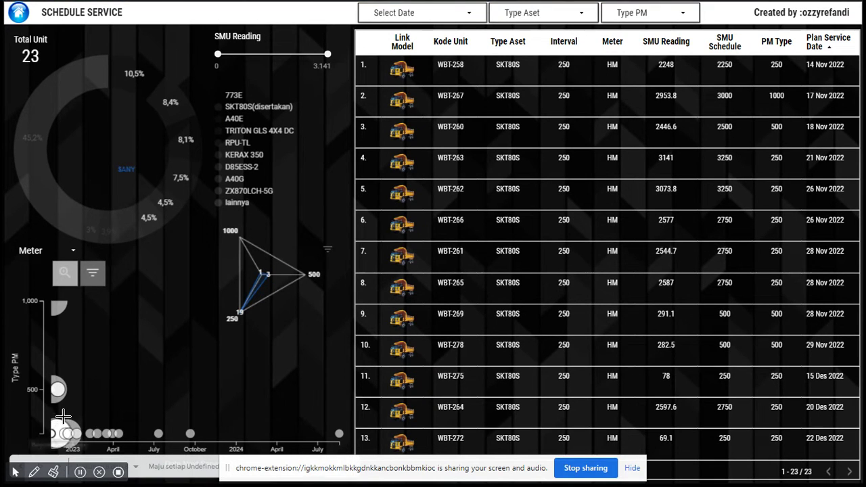
mouse_move(80, 471)
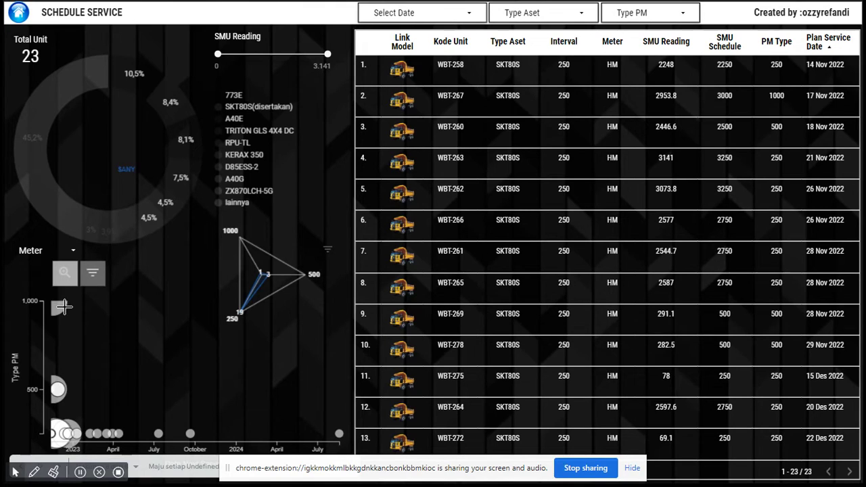
Step: Switch the bubble chart back to zoom mode
click(65, 278)
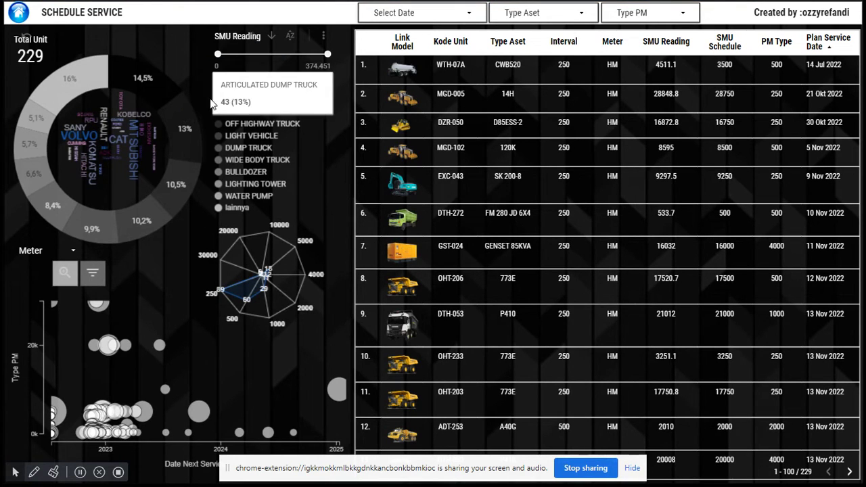
Step: Limit Select Date to the nine plan dates from 21 Okt to 14 Nov 2022
click(470, 14)
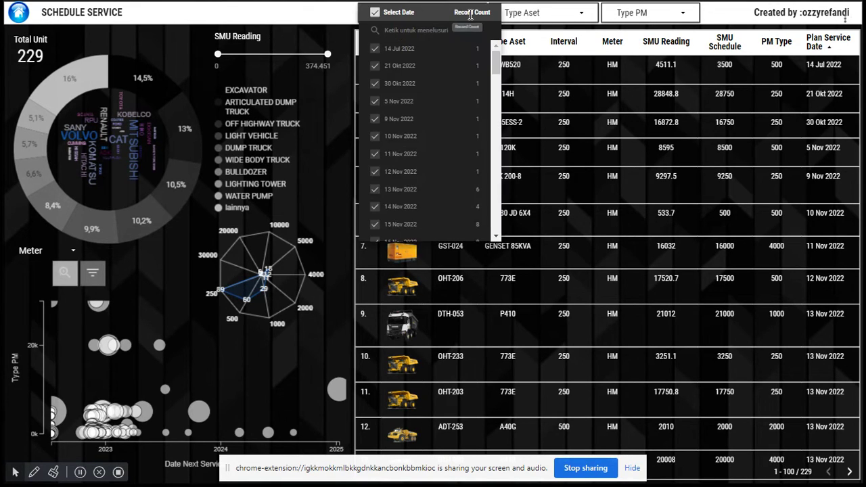
click(376, 12)
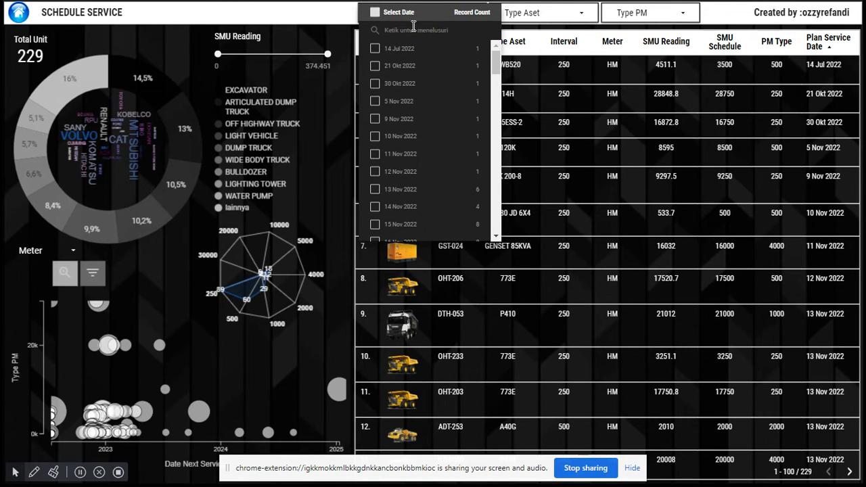
click(375, 83)
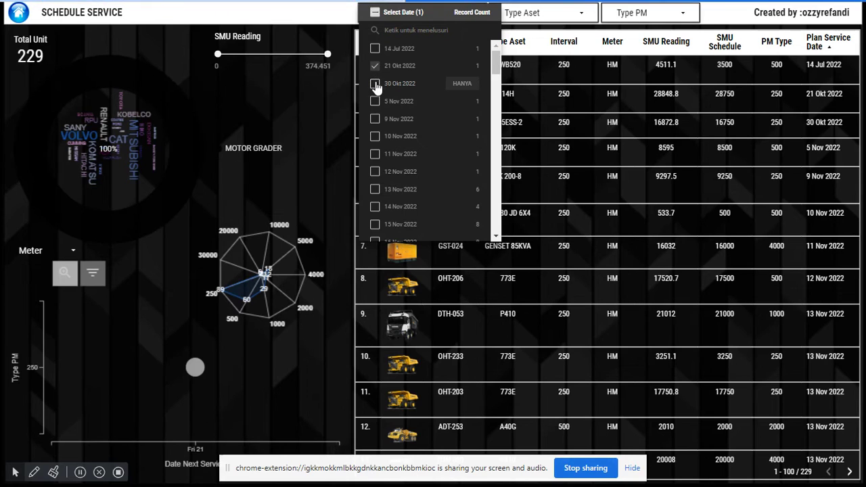
click(375, 101)
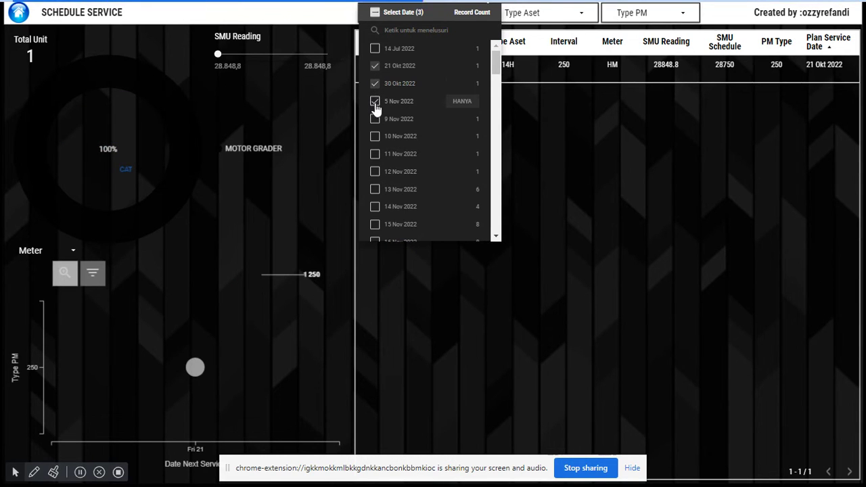
click(374, 119)
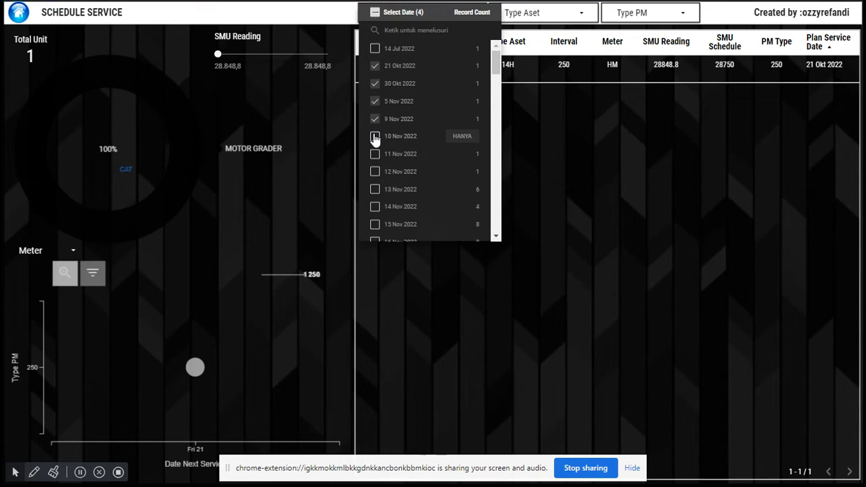
click(374, 136)
click(374, 154)
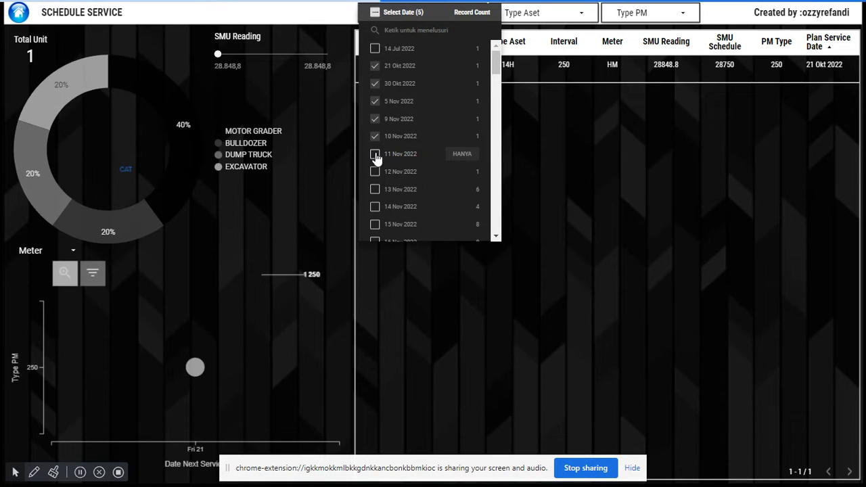
click(375, 171)
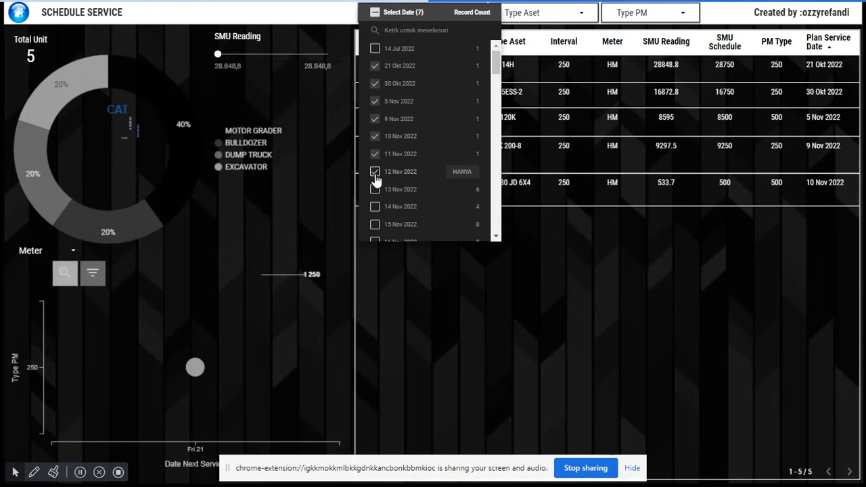
click(374, 190)
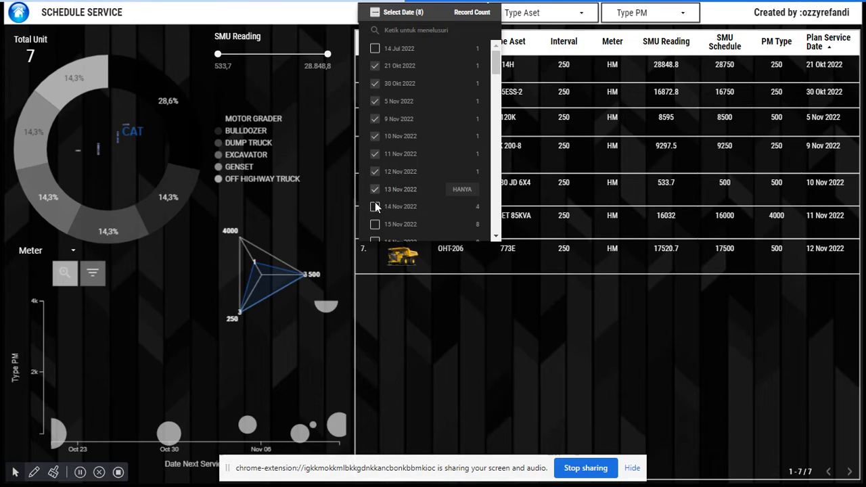
click(375, 207)
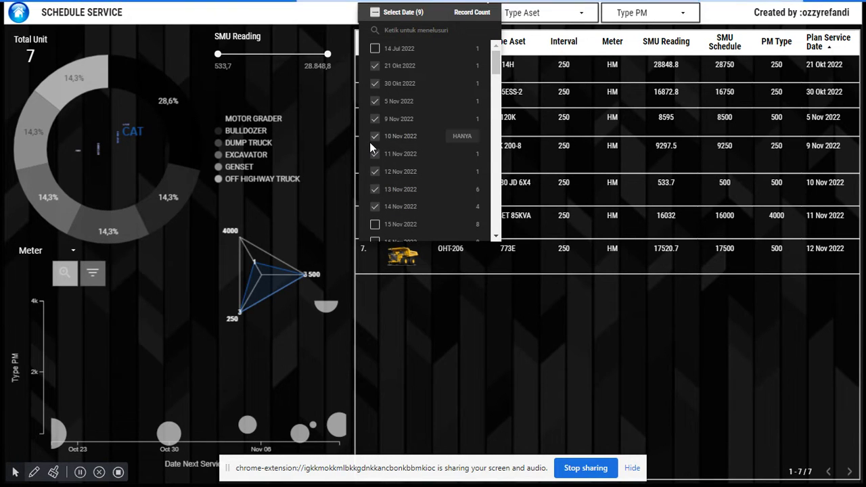
click(340, 122)
click(449, 43)
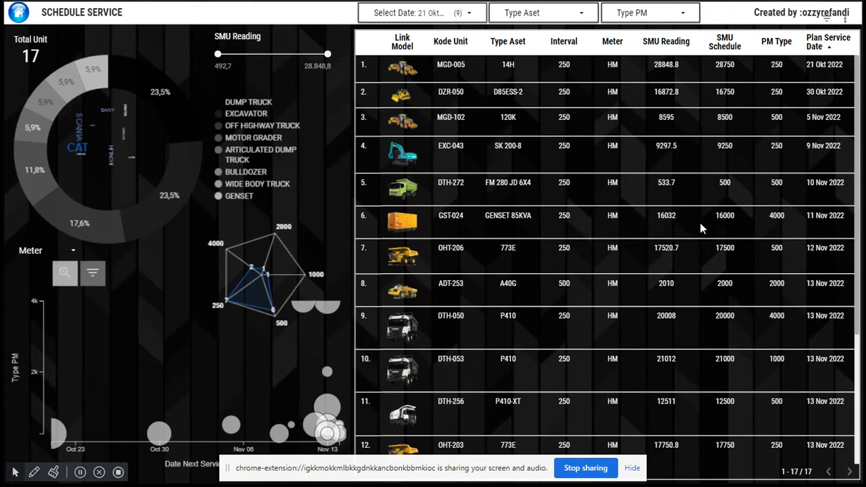
Step: Dismiss the screen-sharing notification and scroll through the dashboard
click(635, 467)
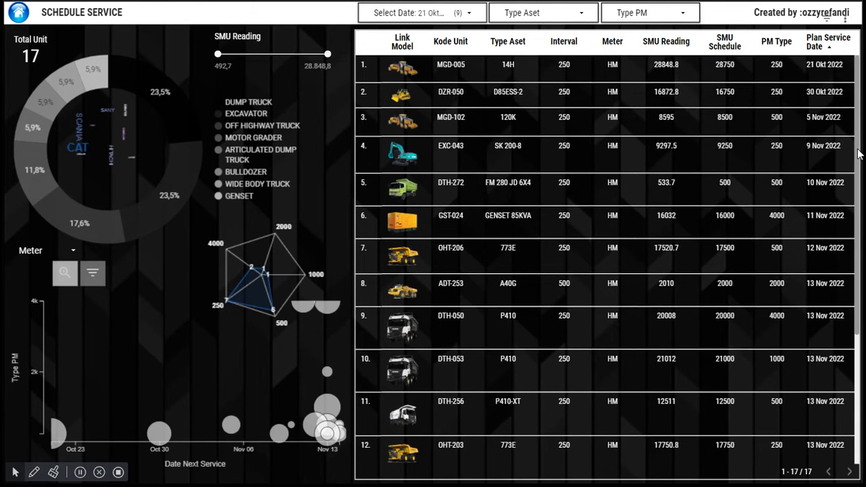
drag(858, 154, 857, 266)
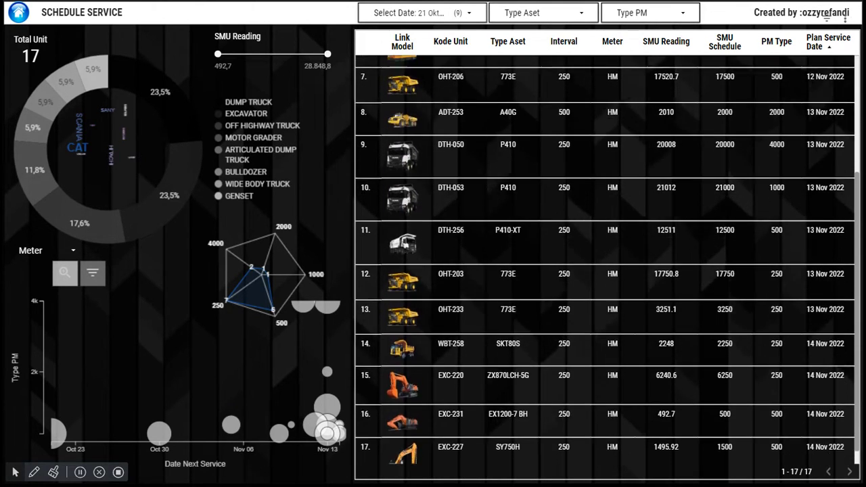
scroll(825, 19, down, 1)
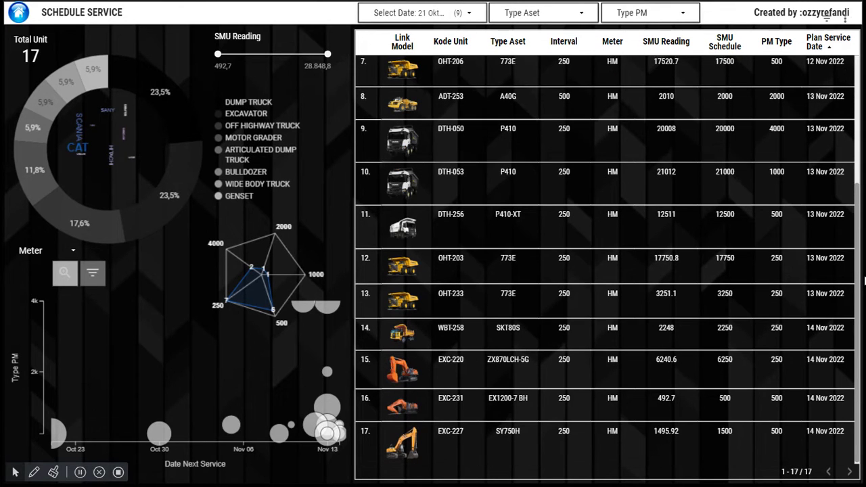
scroll(861, 253, up, 2)
mouse_move(861, 253)
mouse_down()
mouse_move(855, 148)
mouse_move(856, 258)
mouse_up()
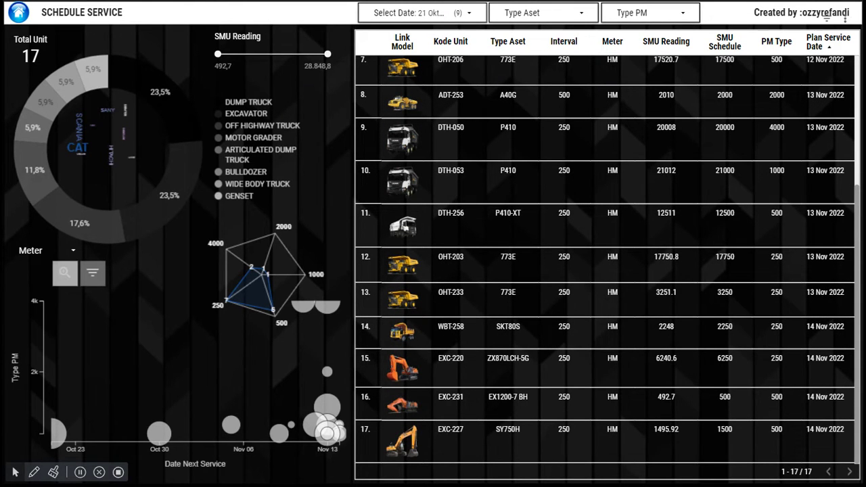
drag(856, 274, 844, 151)
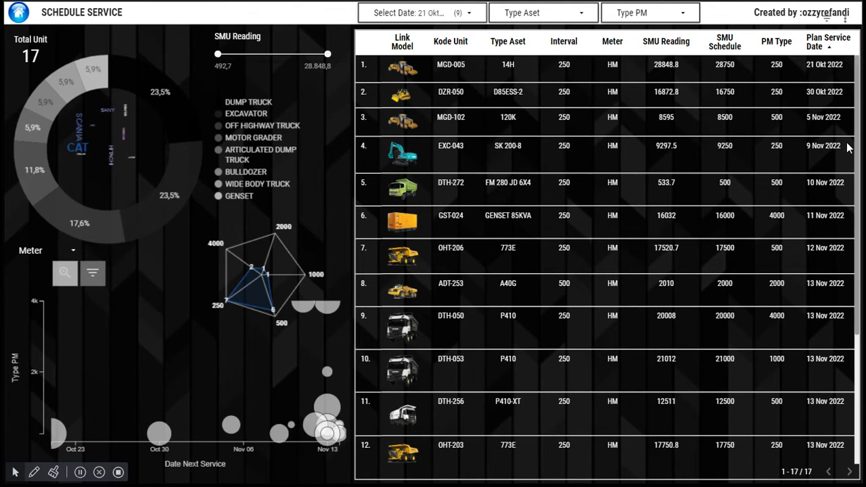
Step: Reselect every date in the Select Date filter, restoring all 229 units
click(467, 15)
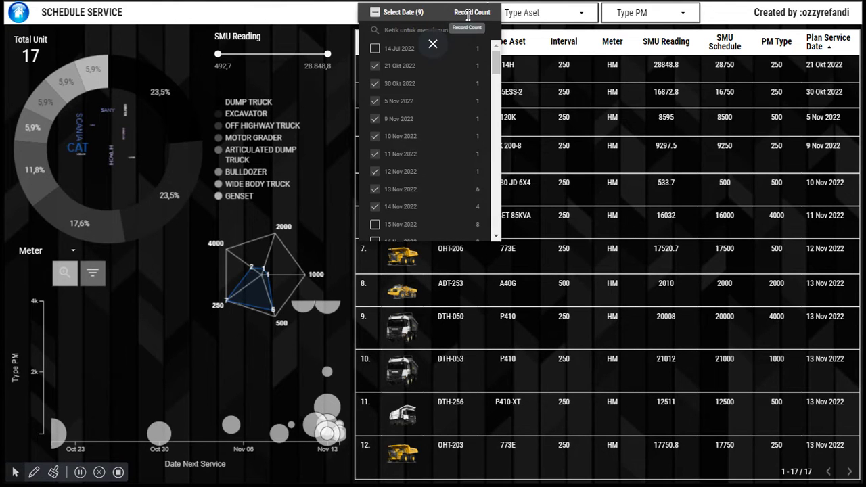
click(374, 13)
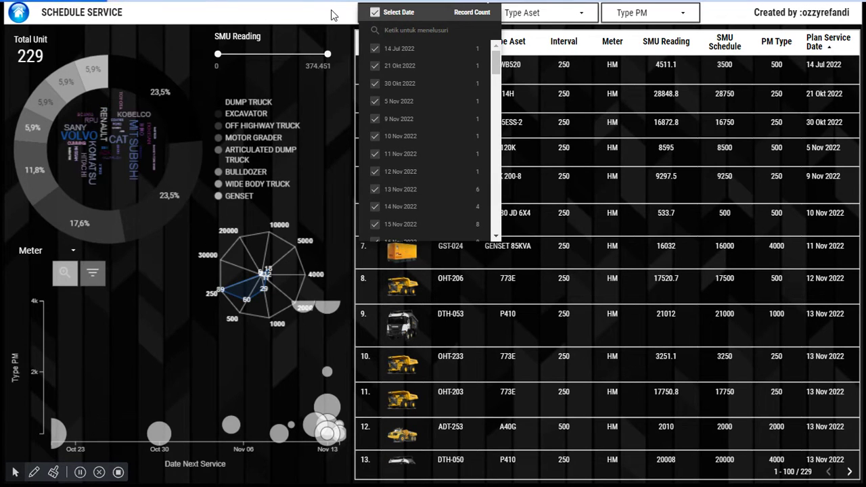
click(331, 15)
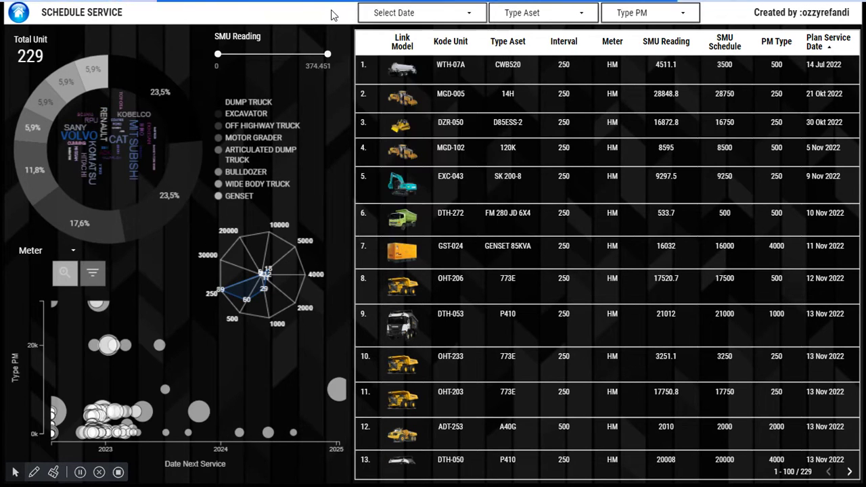
Step: Set the Type Aset filter to A40G only, leaving 12 Volvo units
click(578, 18)
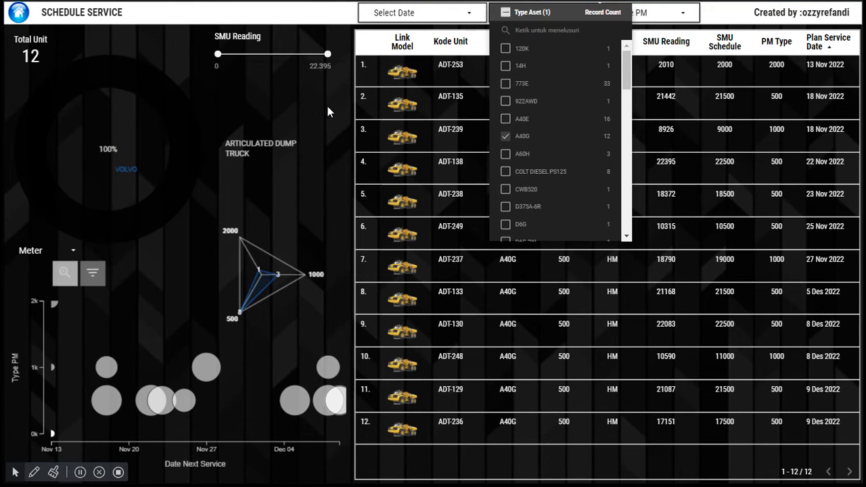
click(329, 112)
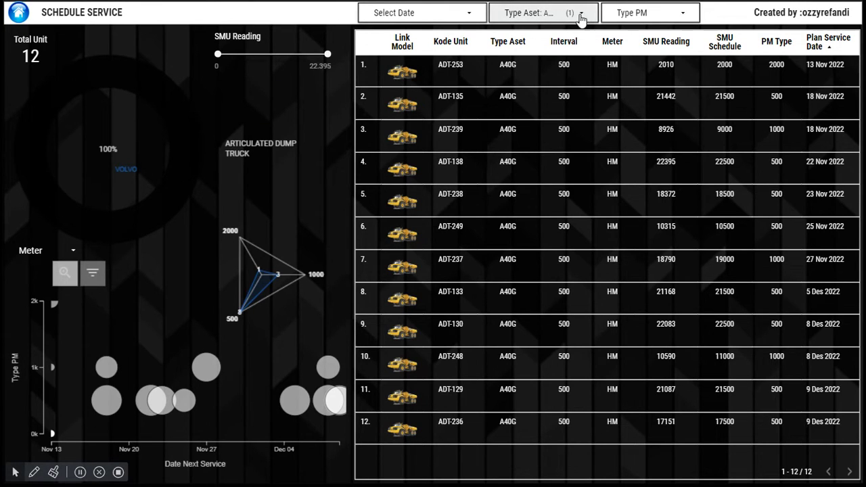
Step: Remove the A40G asset filter by reselecting every Type Aset value
click(580, 19)
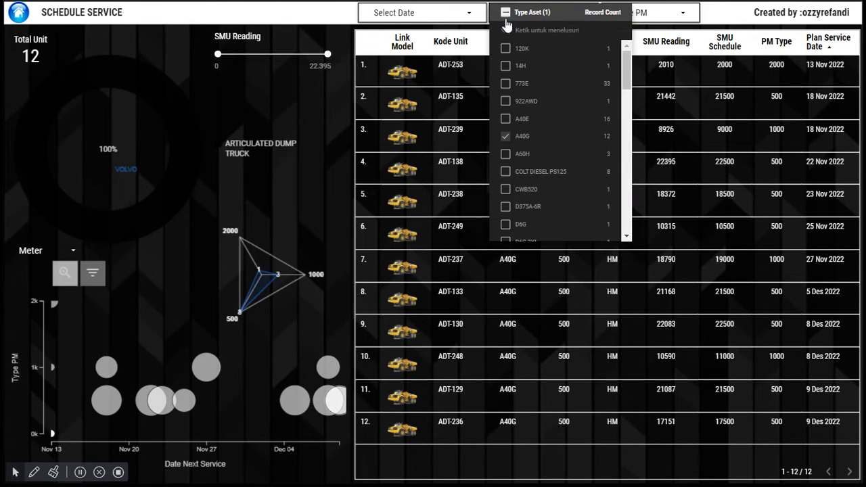
click(505, 12)
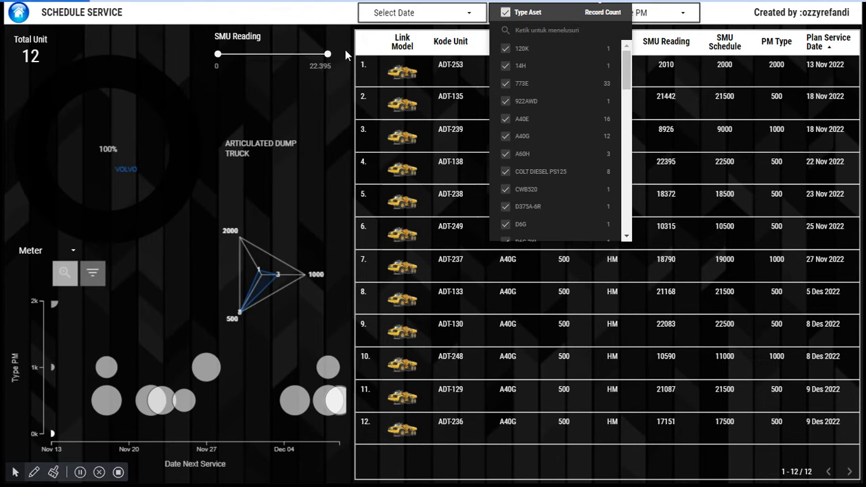
click(341, 80)
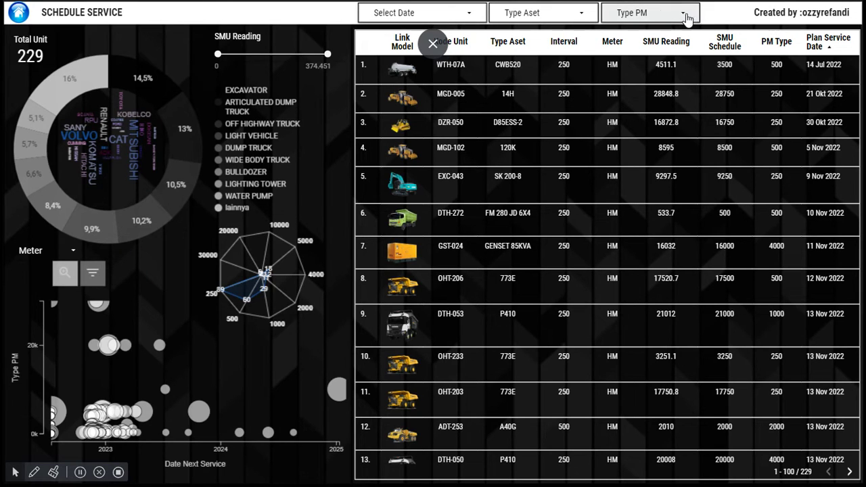
Step: Show only PM 2000 units, then reselect all Type PM values to restore 229 units
click(689, 16)
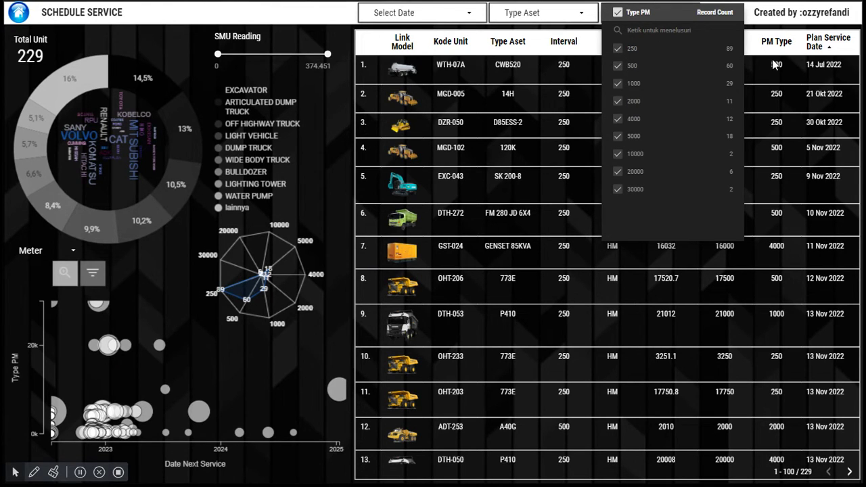
click(618, 13)
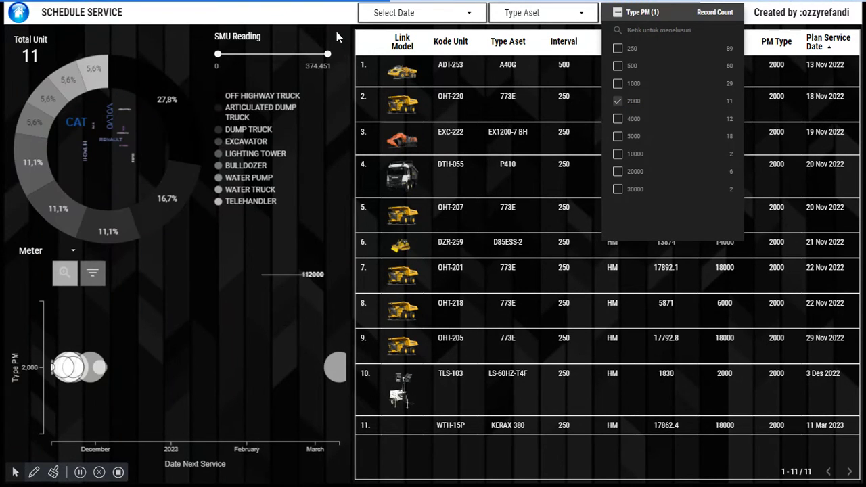
click(336, 32)
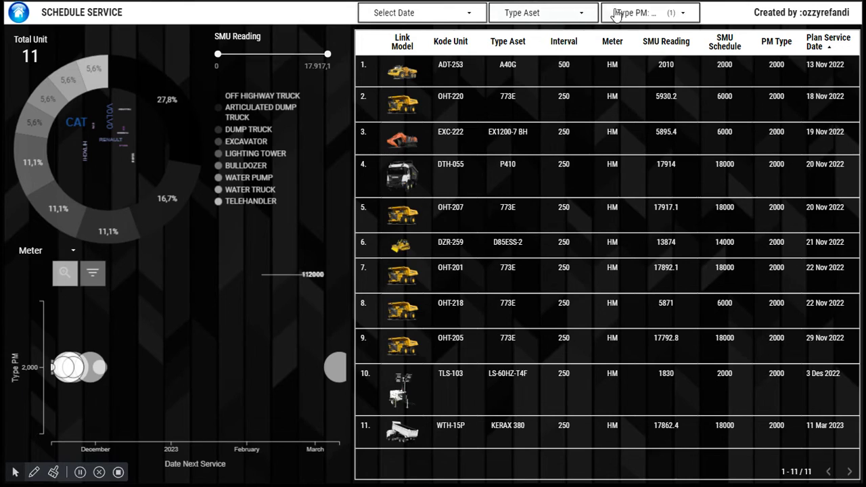
click(677, 17)
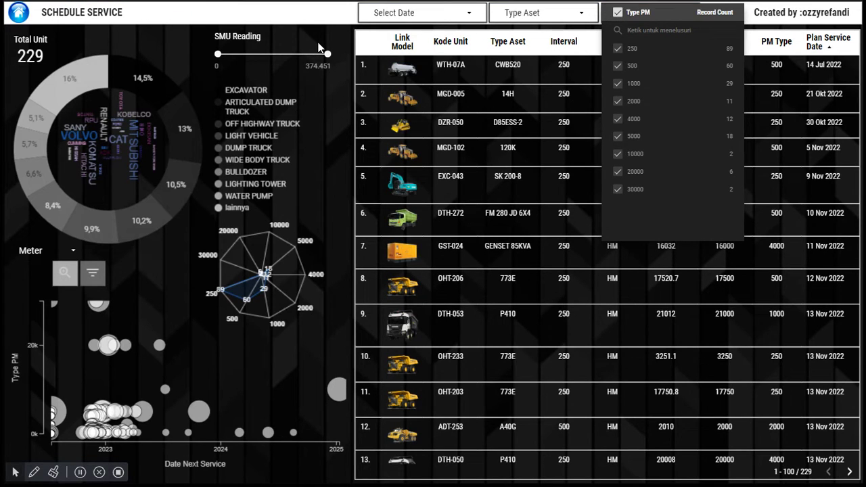
click(313, 44)
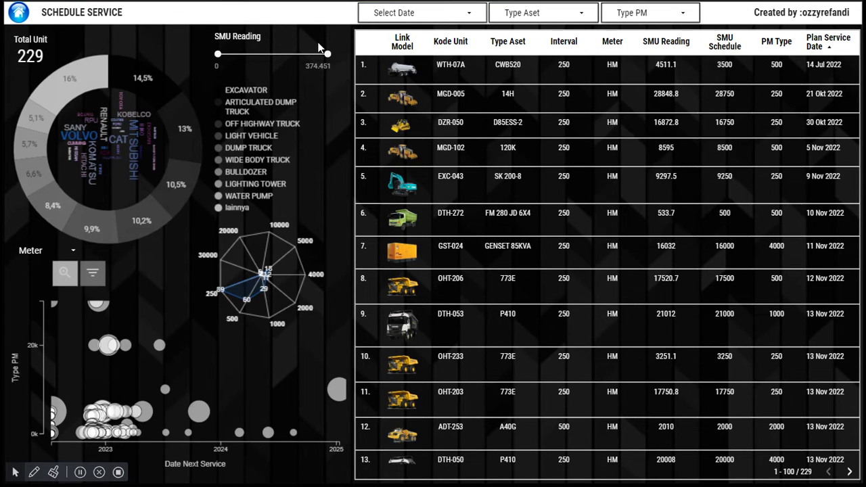
Step: Filter the Meter dropdown to KM only, showing the 28 KM-metered units
click(73, 254)
click(20, 252)
click(20, 251)
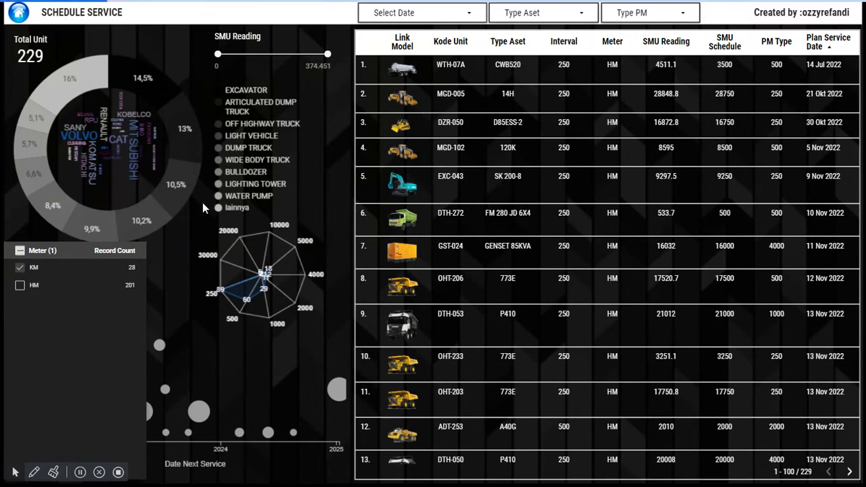
click(15, 194)
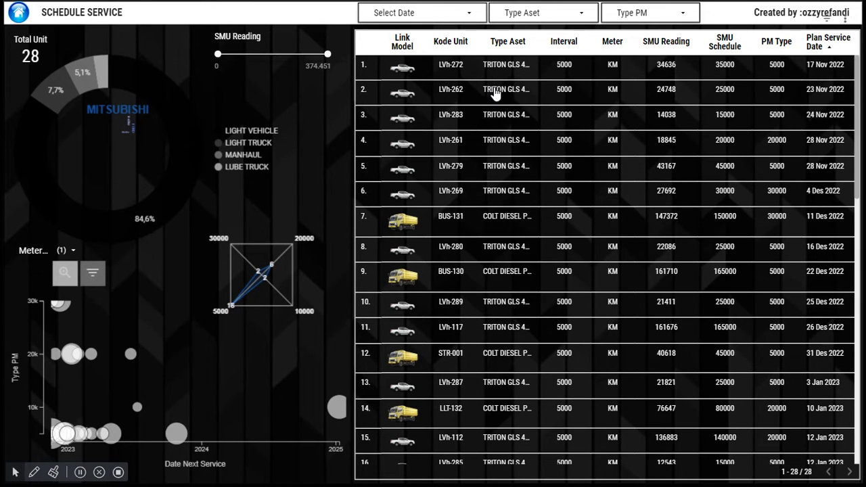
Step: Clear the Meter filter so both KM and HM are included, back to 229 units
mouse_move(857, 99)
mouse_down()
mouse_move(855, 146)
mouse_move(846, 42)
mouse_up()
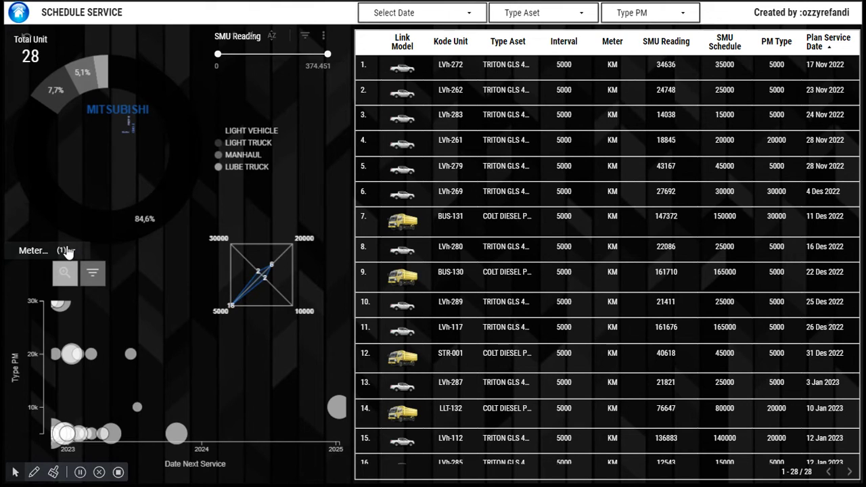
click(64, 251)
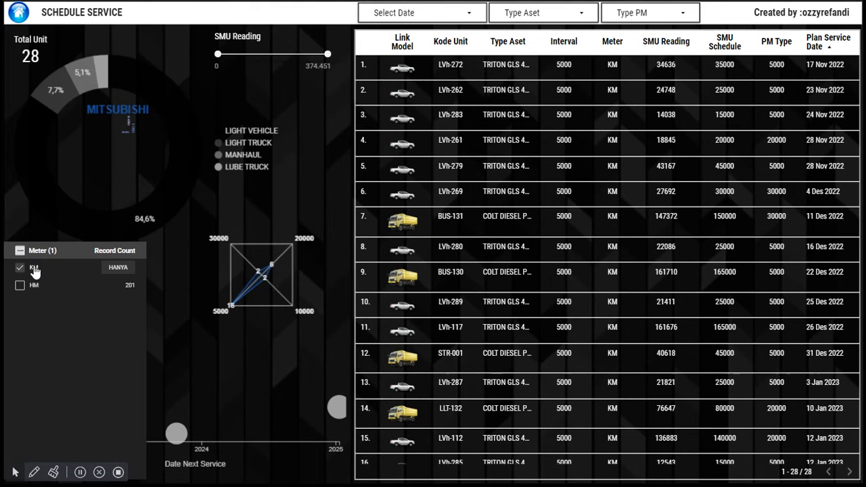
click(20, 268)
click(19, 250)
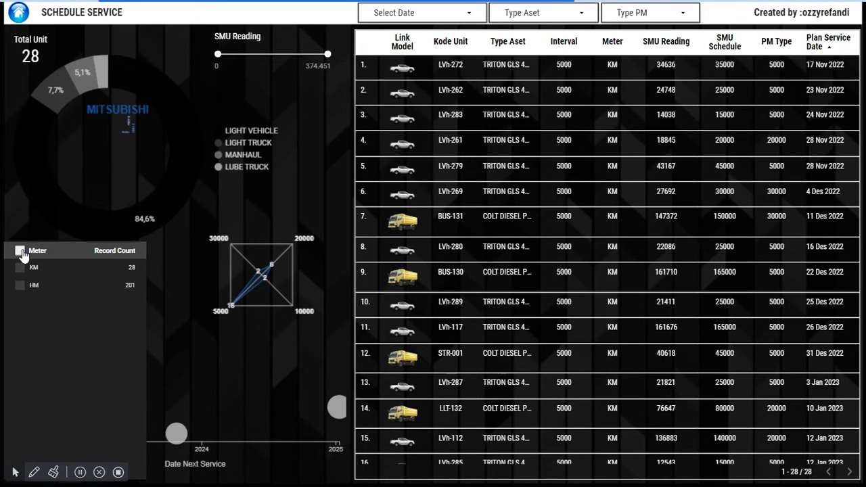
Step: Narrow the Meter filter to HM only (201 units), then reselect both meter types for 229
click(19, 287)
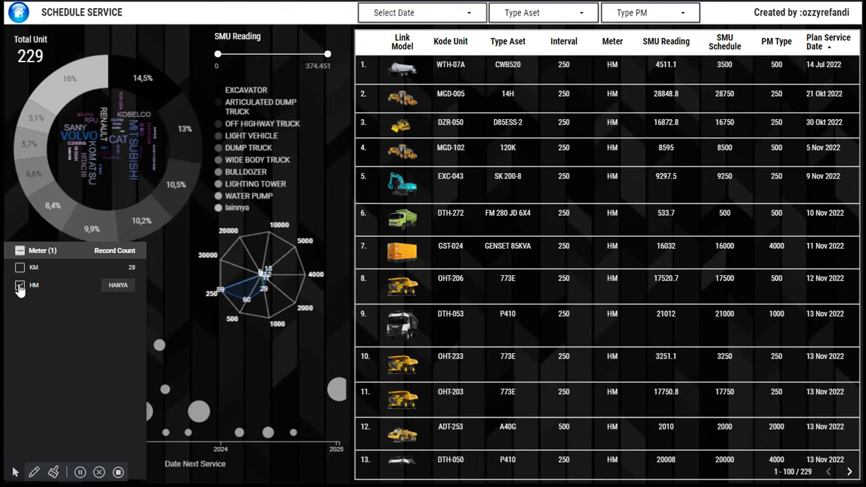
click(14, 211)
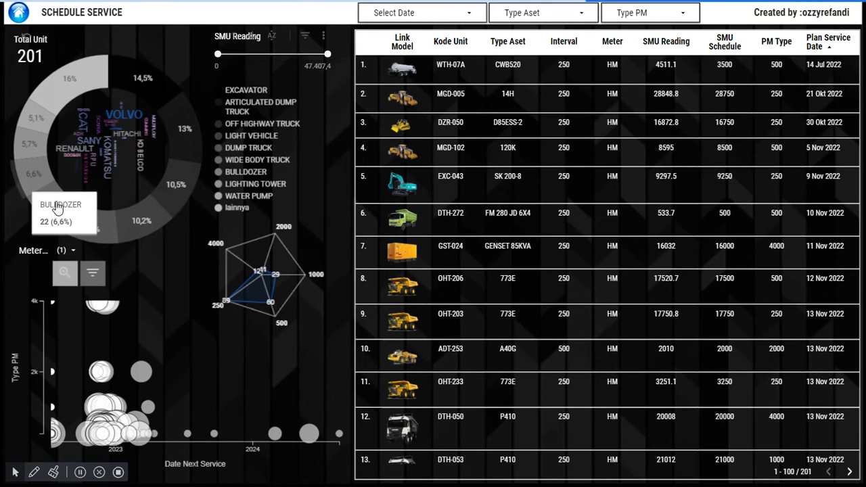
click(70, 251)
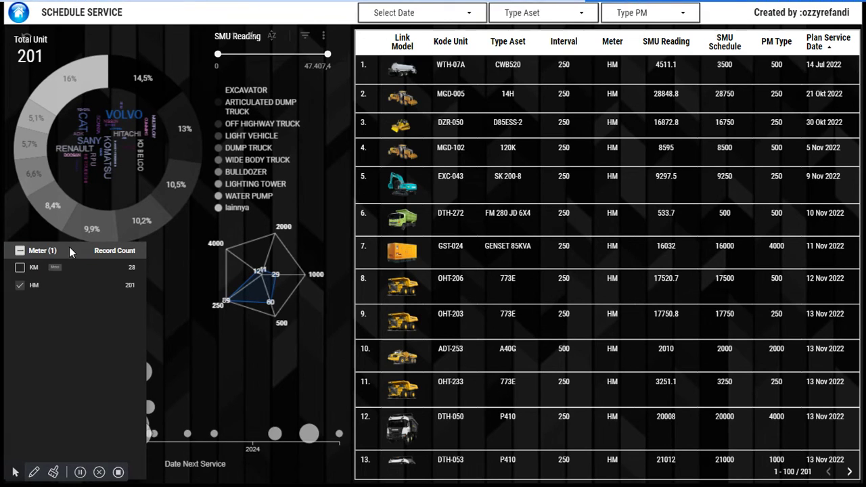
click(20, 252)
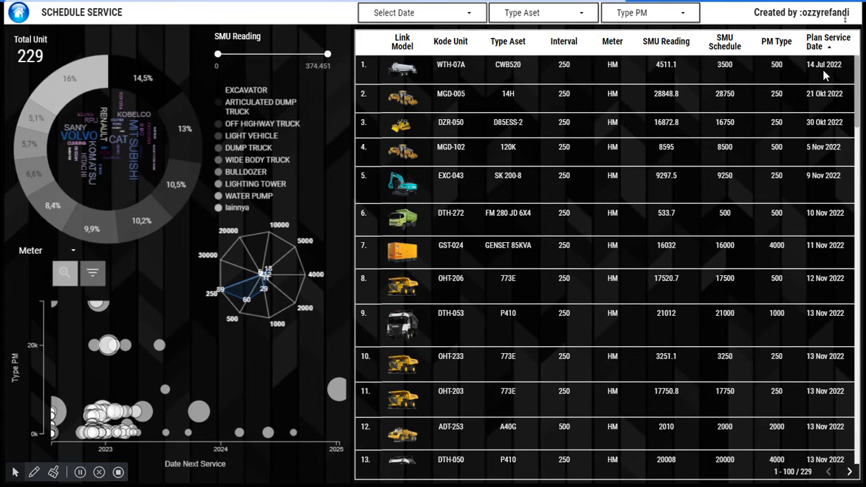
Step: Scroll through the dashboard's schedule table, then begin switching to the BI Scheduler spreadsheet window
mouse_move(857, 86)
mouse_down()
mouse_move(861, 138)
mouse_move(856, 71)
mouse_up()
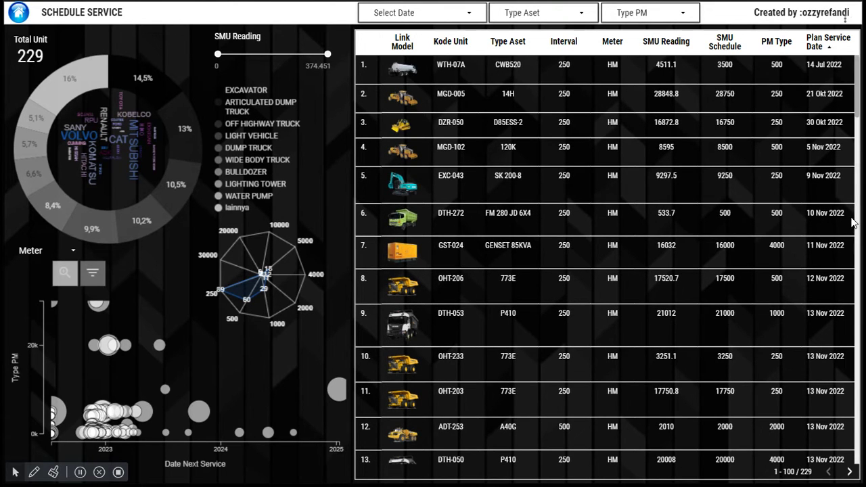
scroll(857, 209, down, 5)
scroll(853, 191, down, 5)
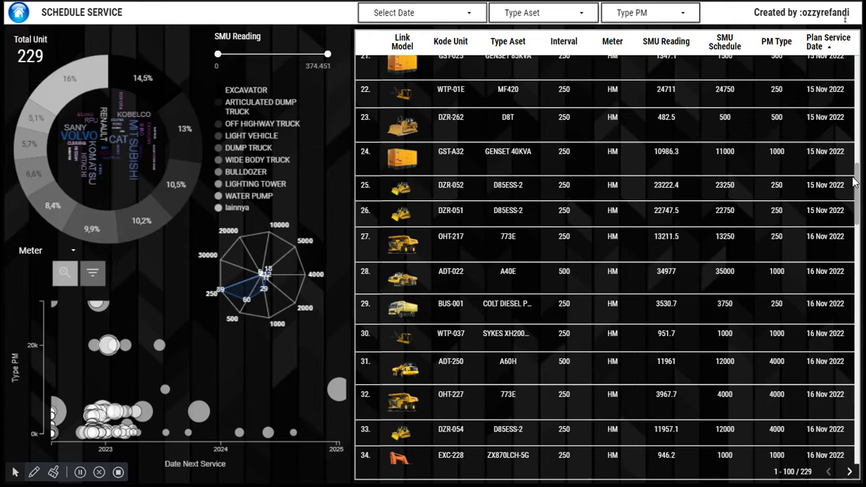
drag(858, 186, 855, 121)
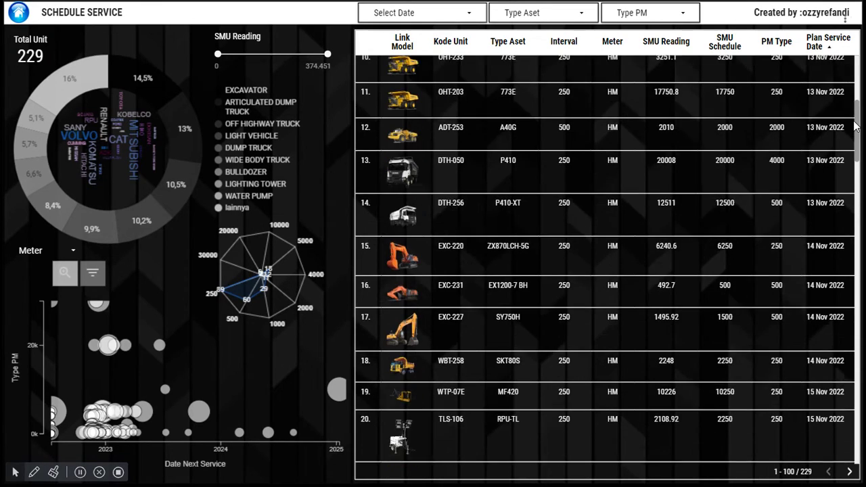
triple_click(855, 119)
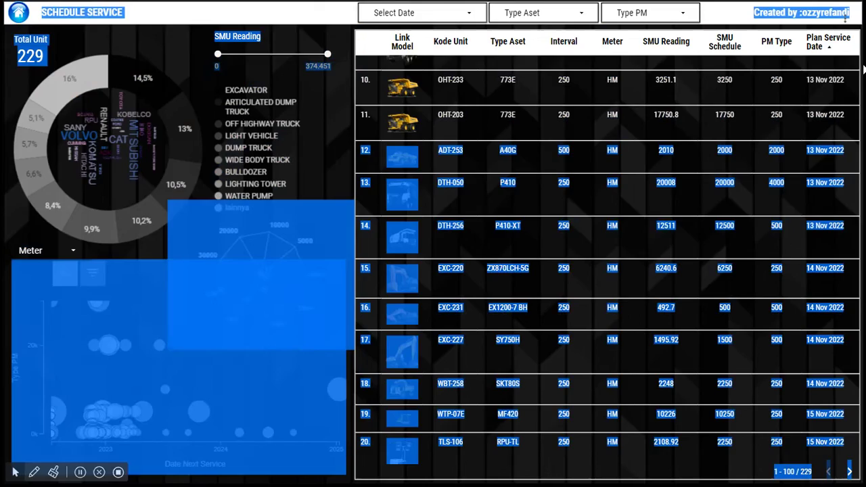
drag(857, 101, 858, 44)
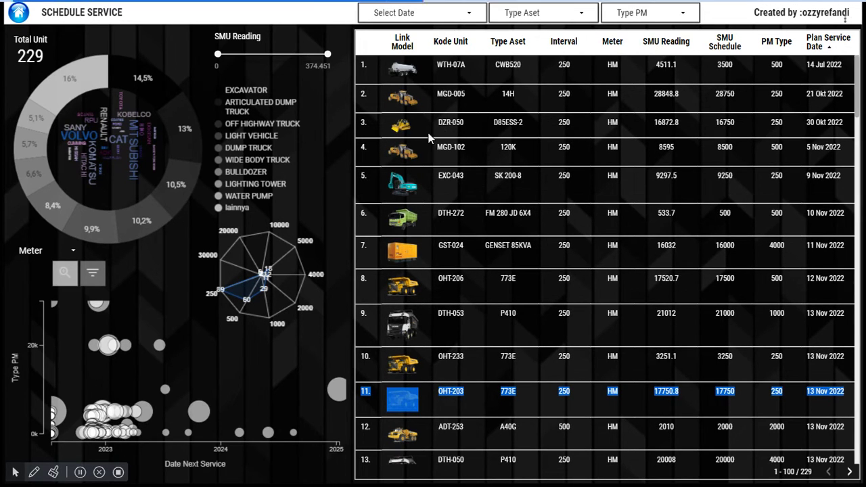
key(alt+Tab)
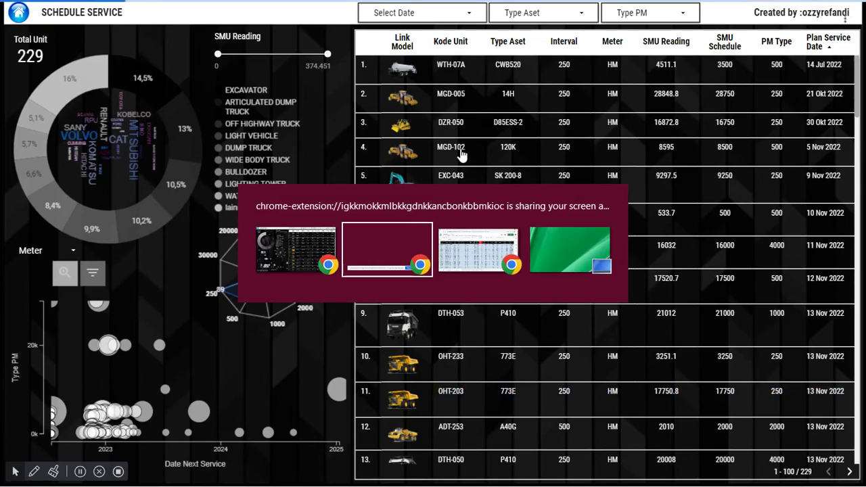
Step: Bring the BI Scheduler spreadsheet forward and un-maximize it so the dashboard shows behind
key(alt+Tab)
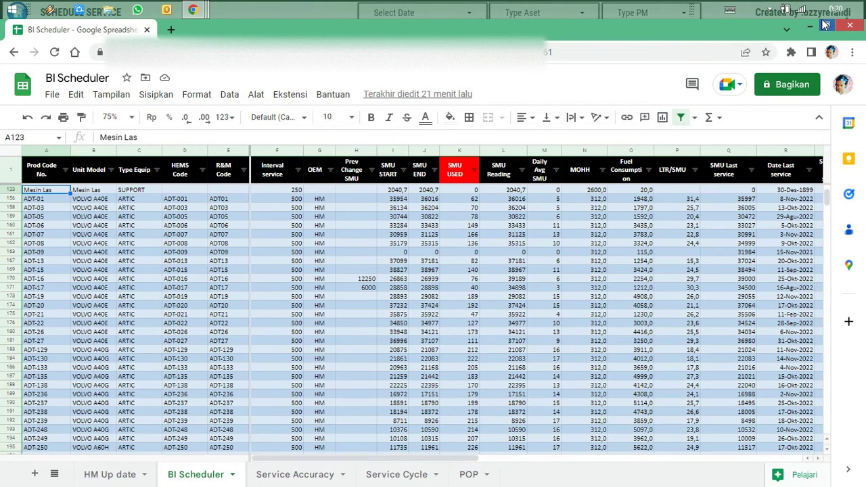
mouse_move(754, 29)
mouse_down()
mouse_move(670, 31)
mouse_move(669, 22)
mouse_up()
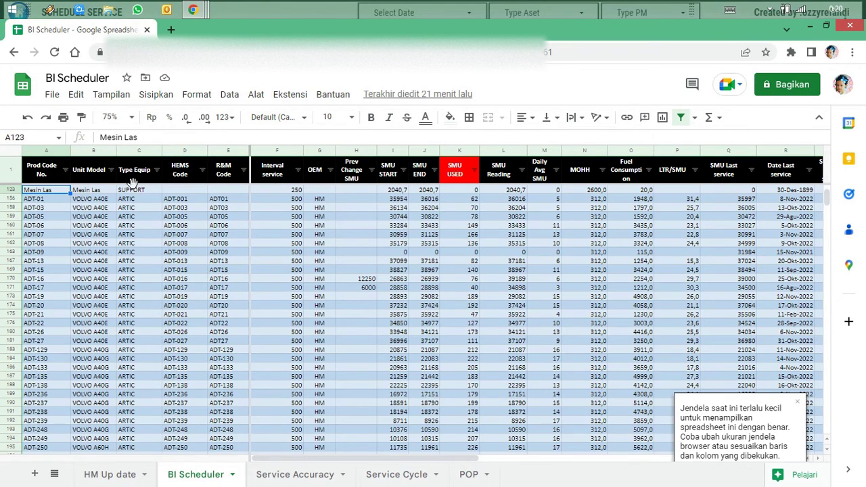
Step: Open the HM Up date sheet and scan its header columns, Shift heading and Kob-16 unit code
click(106, 476)
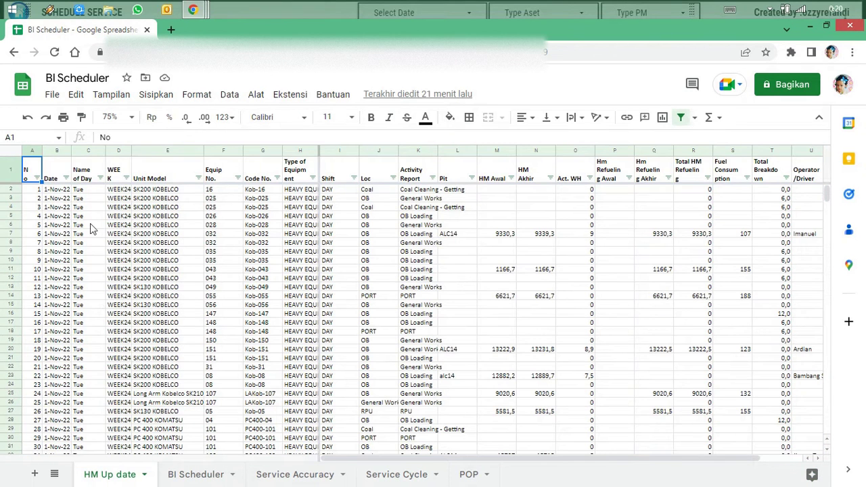
key(Right)
key(Right)
key(Right)
key(Right)
key(Right)
key(Right)
key(Down)
key(Down)
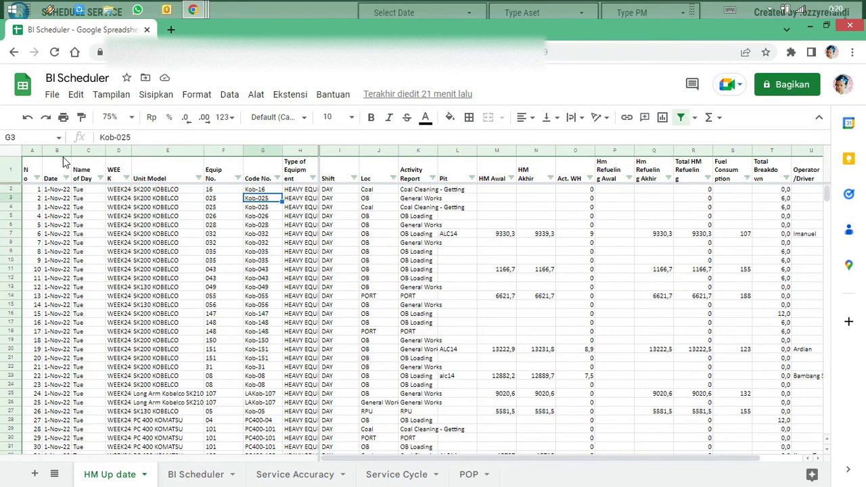
Step: Step along row 2 through the HM, Act. WH, refueling, Operator/Driver and Operator Code columns
key(Right)
key(Right)
key(Up)
key(Up)
key(Left)
key(Left)
key(Left)
key(Down)
key(Down)
key(Right)
key(Up)
key(Right)
key(Right)
key(Right)
key(Right)
key(Right)
key(Right)
key(Right)
key(Left)
key(Right)
key(Right)
key(Right)
key(Left)
key(Right)
key(Right)
key(Right)
key(Right)
key(Right)
key(Right)
key(Left)
key(Left)
key(Left)
key(Left)
key(Left)
key(Right)
key(Right)
key(Right)
key(Right)
key(Right)
key(Left)
key(Right)
key(Right)
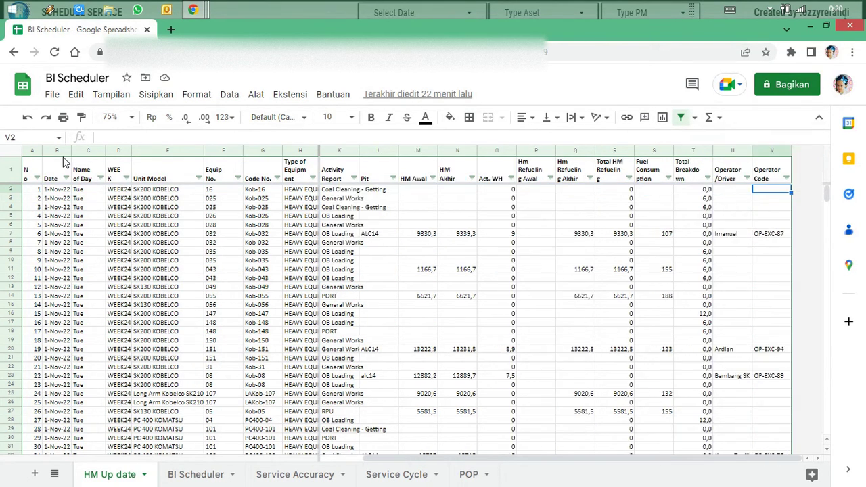
key(Left)
key(Left)
key(Right)
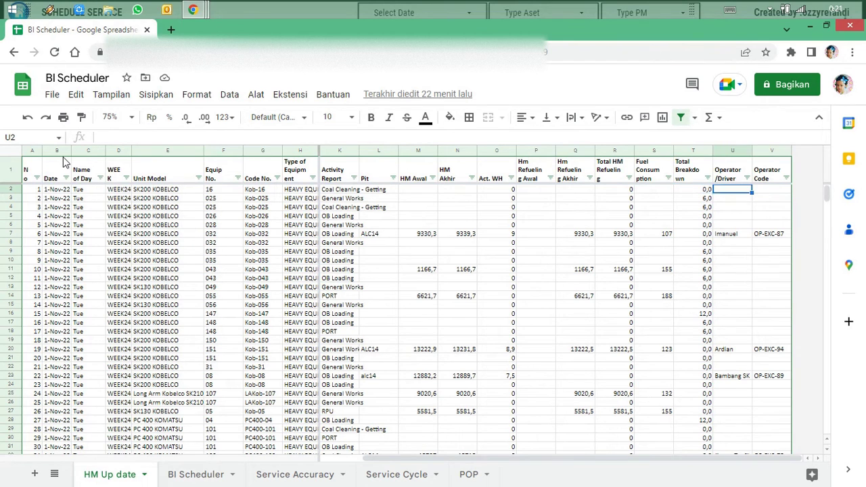
key(Left)
key(Left)
key(Left)
key(Left)
key(Left)
key(Left)
key(Right)
key(Right)
key(Right)
key(Right)
key(Right)
key(Right)
key(Right)
key(Down)
key(Down)
key(Down)
key(Down)
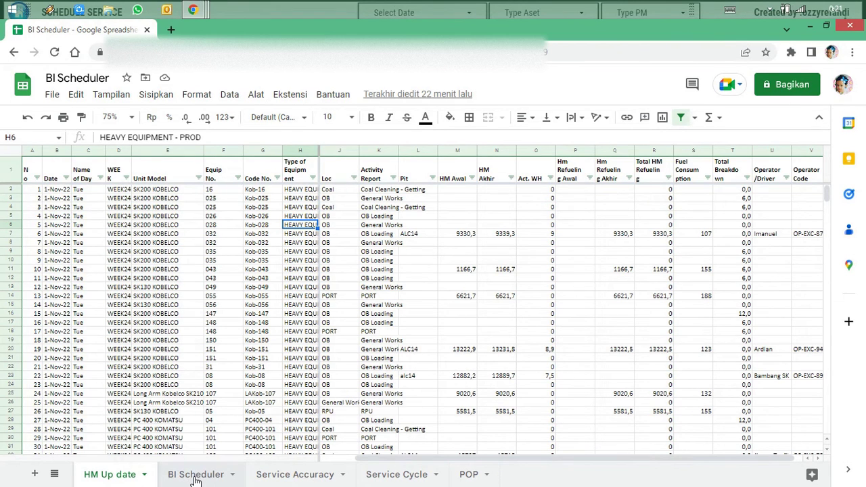
Step: Return to BI Scheduler and check ADT-01's first columns, OEM value HM and Prev Change SMU
click(195, 475)
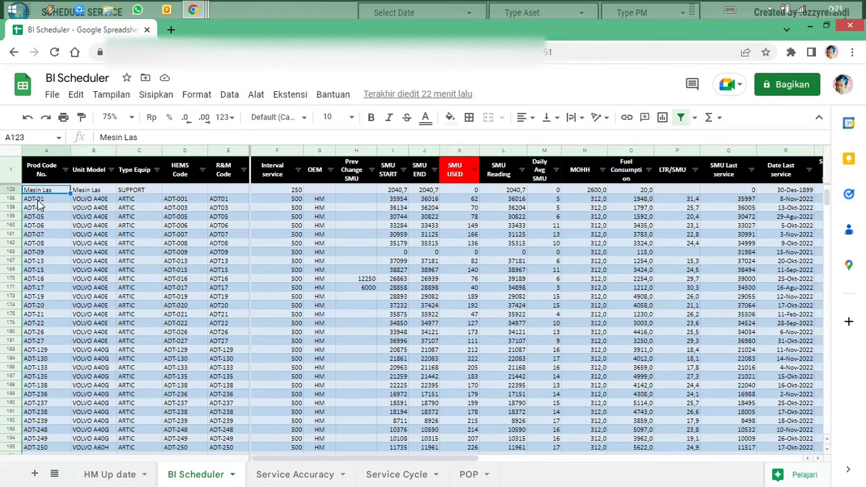
click(38, 200)
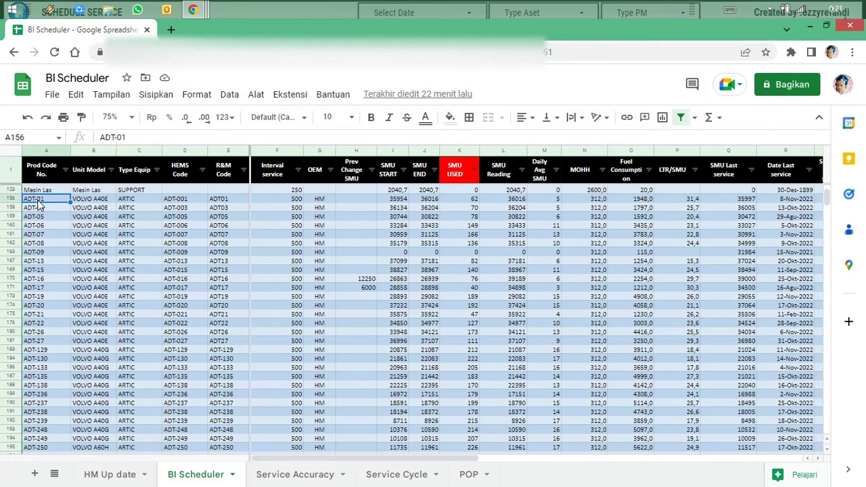
key(Right)
key(Right)
key(Left)
key(Left)
key(Right)
key(Right)
key(Right)
key(Right)
key(Right)
key(Right)
key(Right)
key(Left)
key(Left)
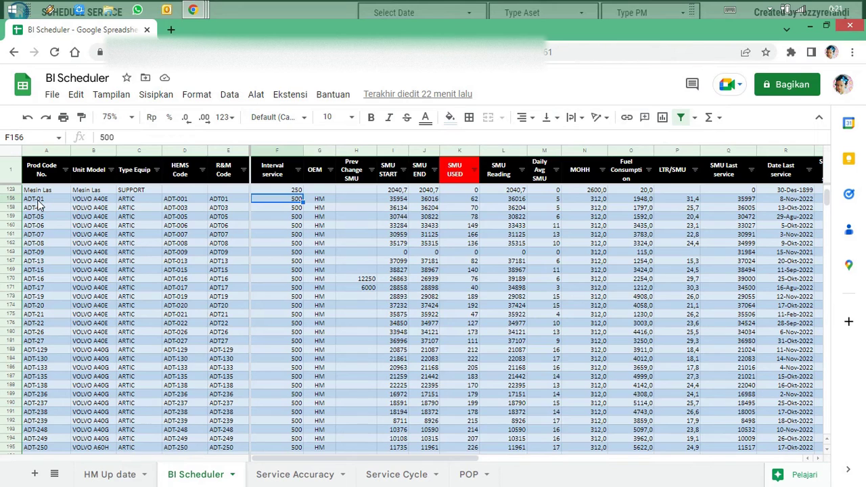
key(Right)
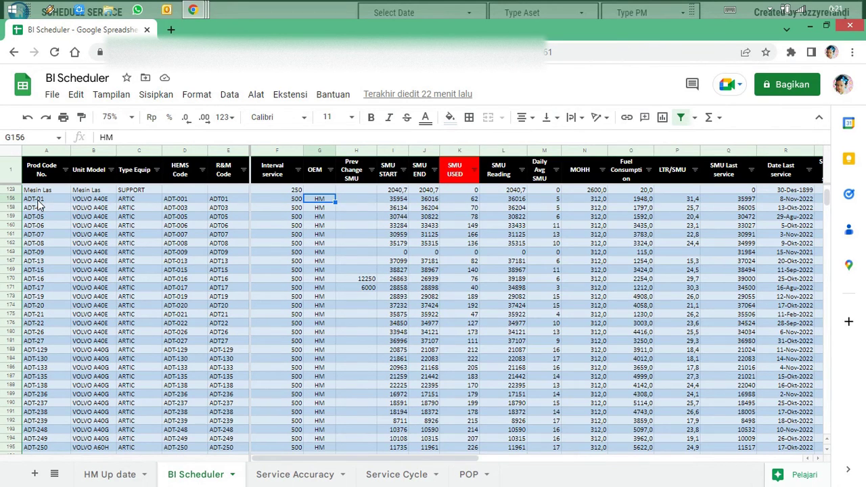
key(Right)
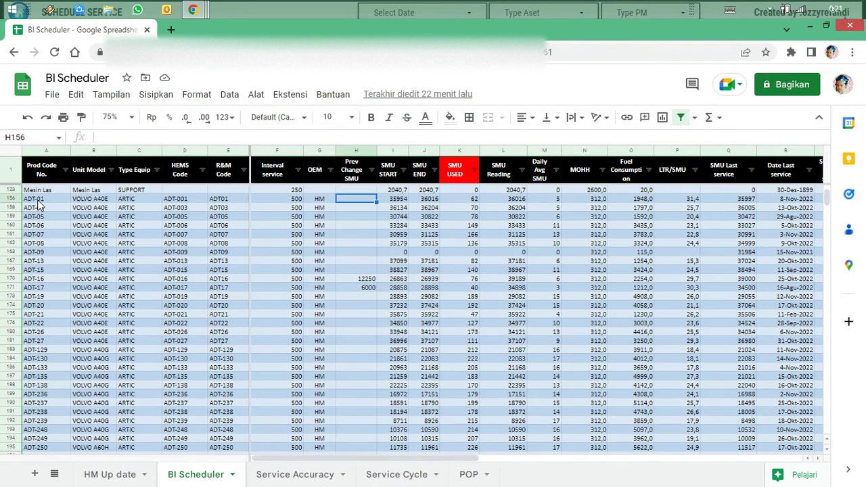
key(Down)
key(Down)
key(Down)
key(Down)
key(Down)
key(Down)
key(Down)
key(Down)
key(Down)
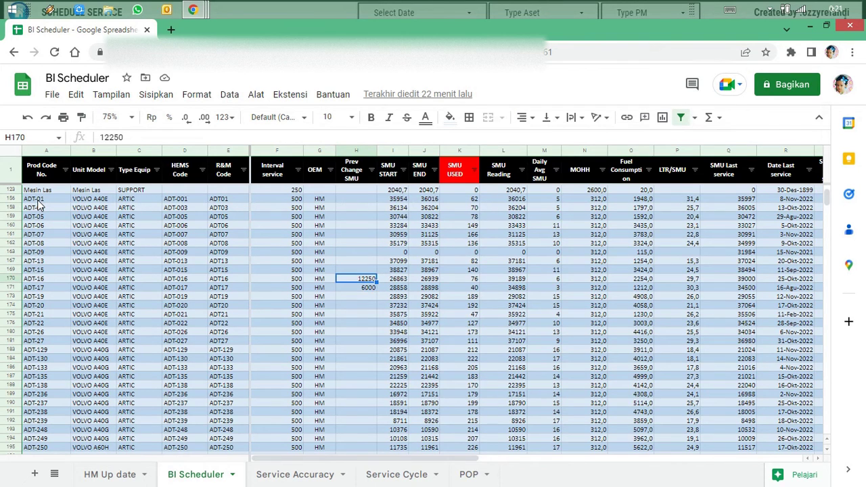
key(Up)
key(Up)
key(Up)
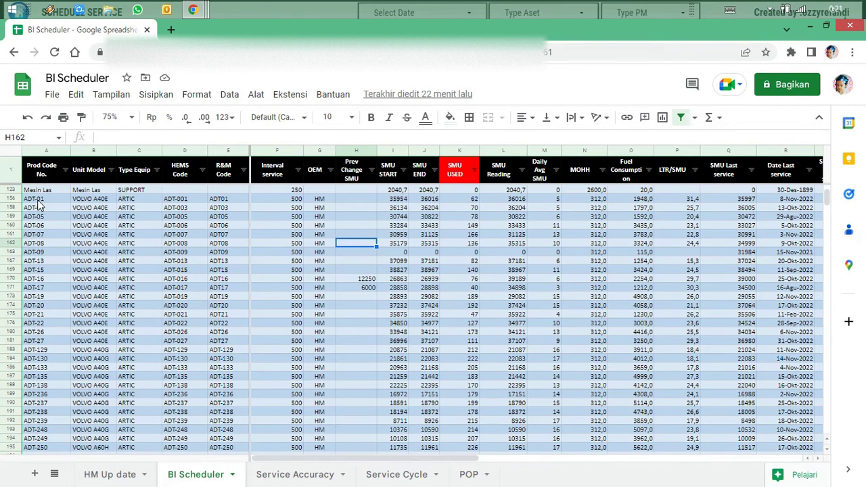
Step: Compare ADT-03's SMU START MINIFS and SMU END MAXIFS formulas
key(Right)
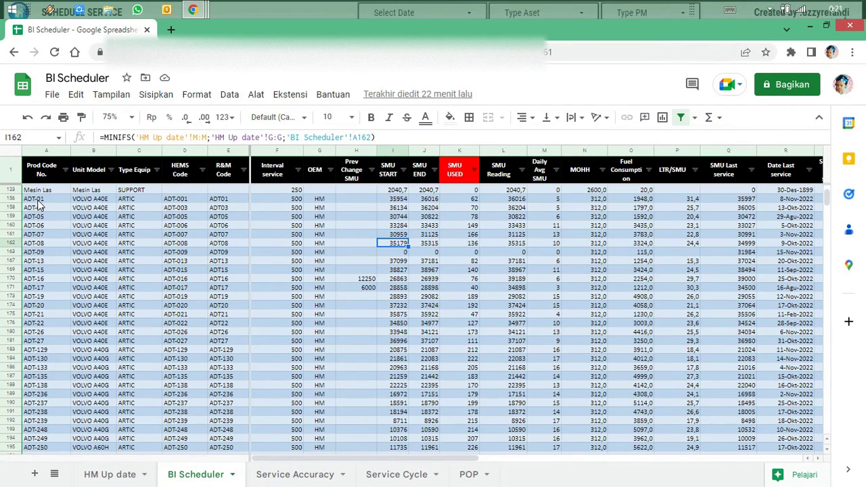
key(Up)
key(Up)
key(Up)
key(Up)
key(Right)
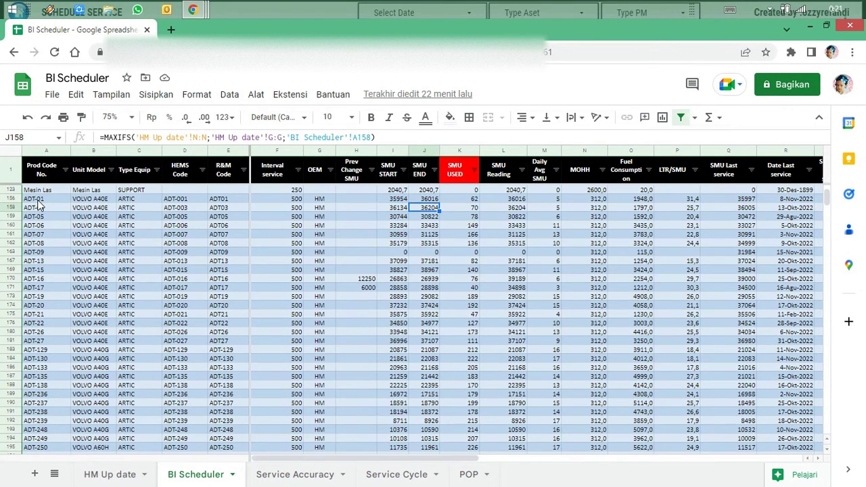
key(Left)
key(Right)
key(Left)
key(Left)
key(Right)
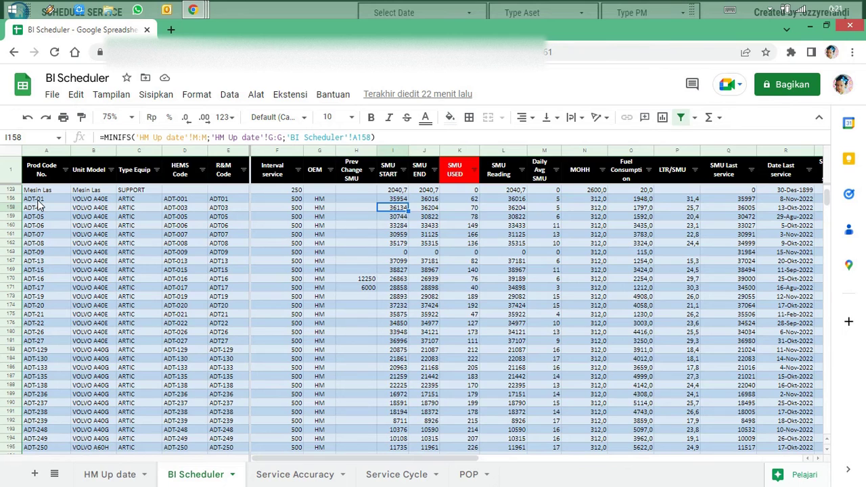
key(Right)
key(Left)
key(Right)
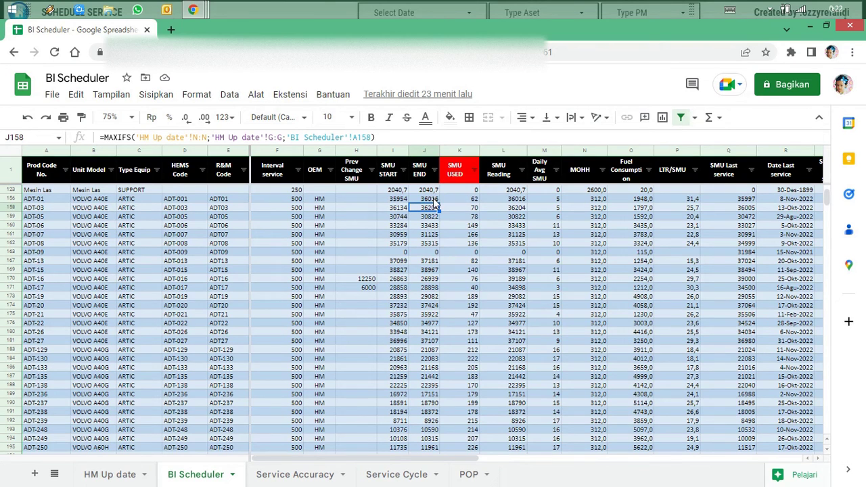
Step: Read ADT-03's SMU USED, SMU Reading and Daily Avg SMU (=K158/AA158) formulas
key(Right)
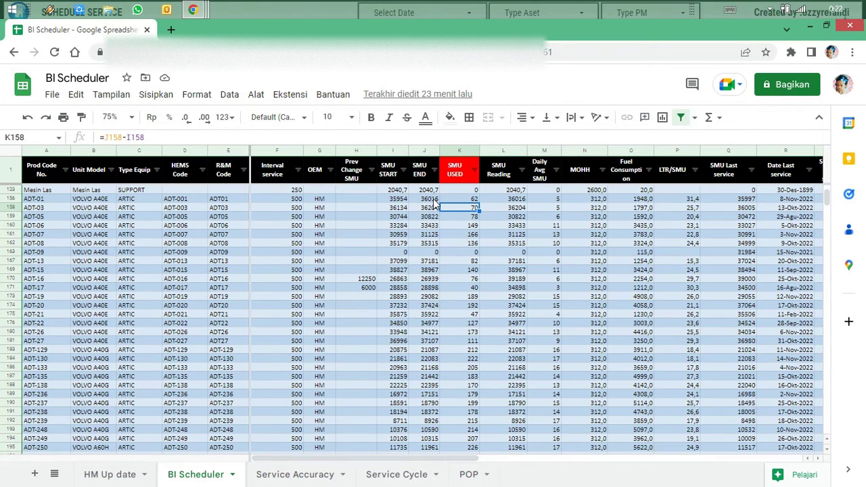
key(Right)
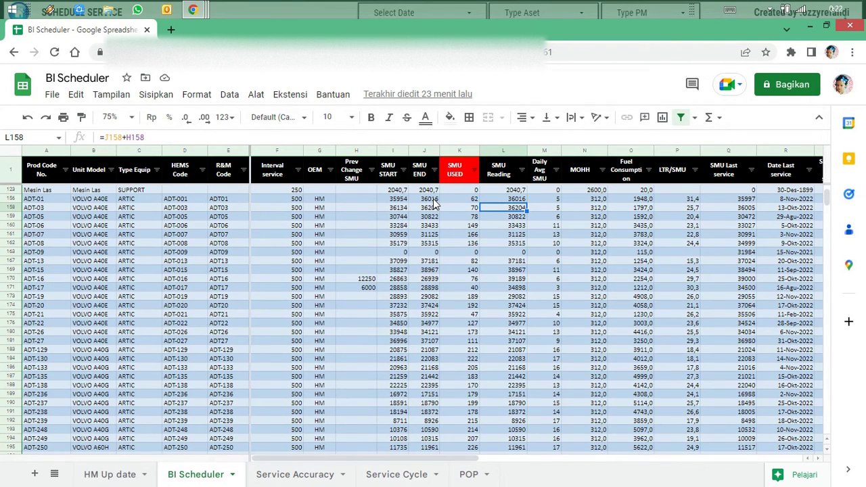
key(Left)
key(Left)
key(Left)
key(Left)
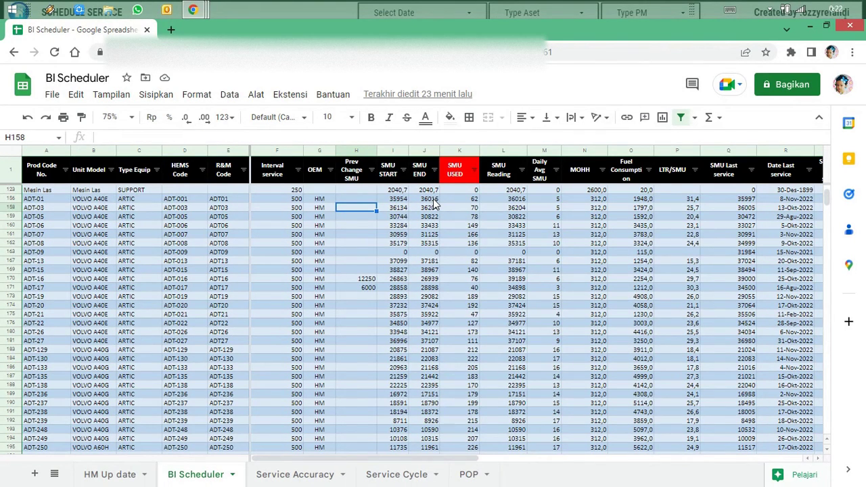
key(Right)
key(Right)
key(Right)
key(Right)
key(Right)
key(Left)
key(Left)
key(Left)
key(Left)
key(Left)
key(Right)
key(Left)
key(Right)
key(Right)
key(Left)
key(Right)
key(Right)
key(Right)
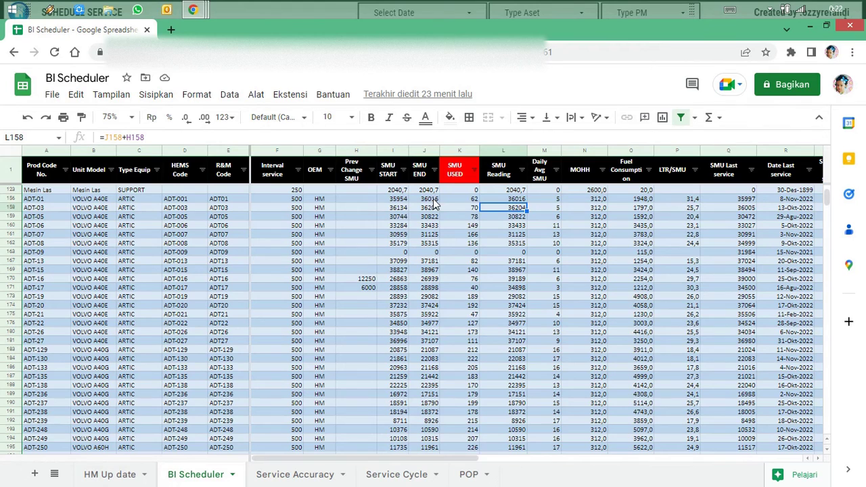
key(Right)
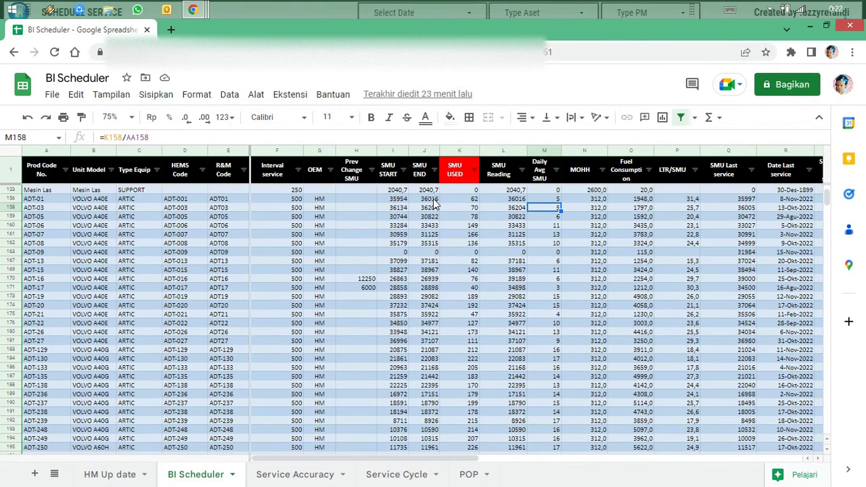
Step: Compare ADT-03's MOHH IF formula with its Fuel Consumption SUMIF formula
key(Right)
key(Left)
key(Right)
key(Right)
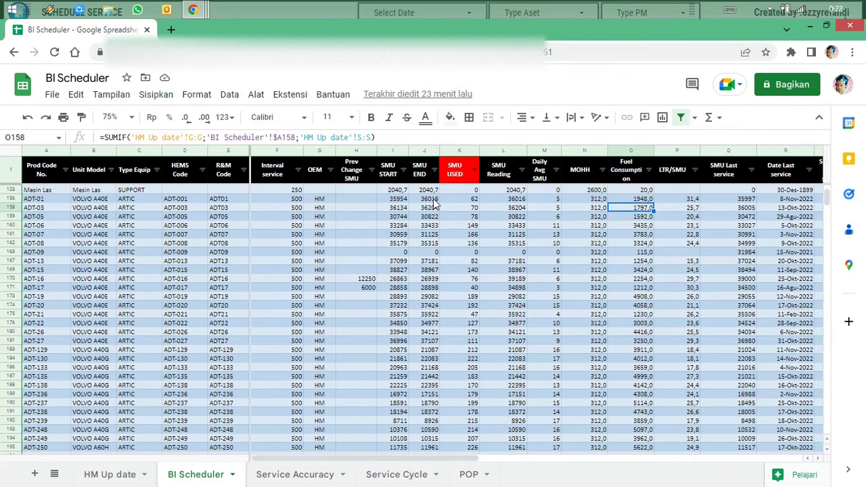
key(Left)
key(Right)
key(Left)
key(Right)
key(Left)
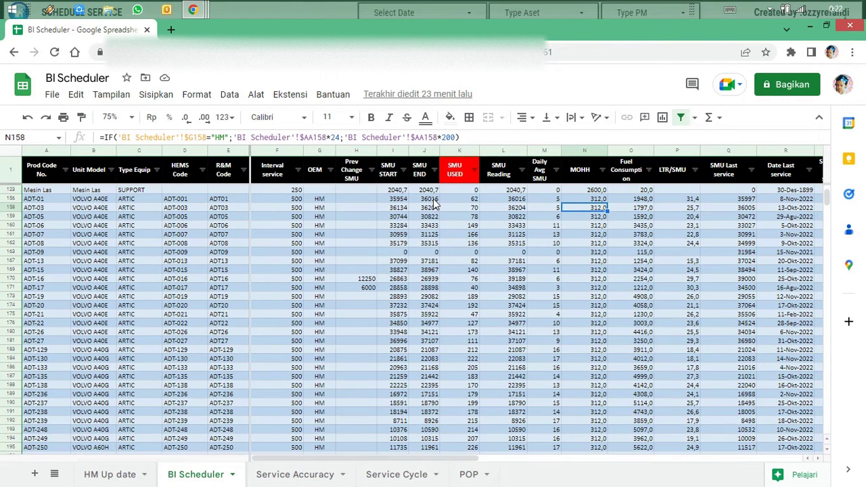
key(Right)
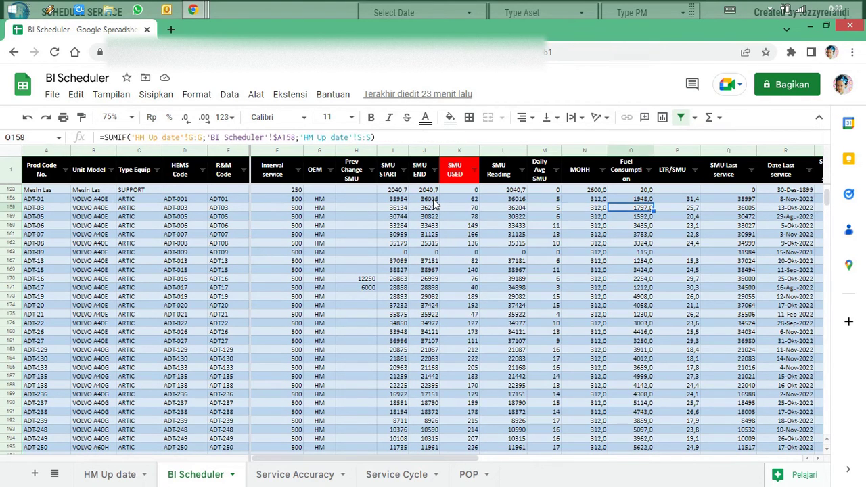
key(Right)
key(Left)
Step: Inspect ADT-03's LTR/SMU ratio formula against the fuel consumption and SMU Reading formulas
key(Right)
key(Left)
key(Right)
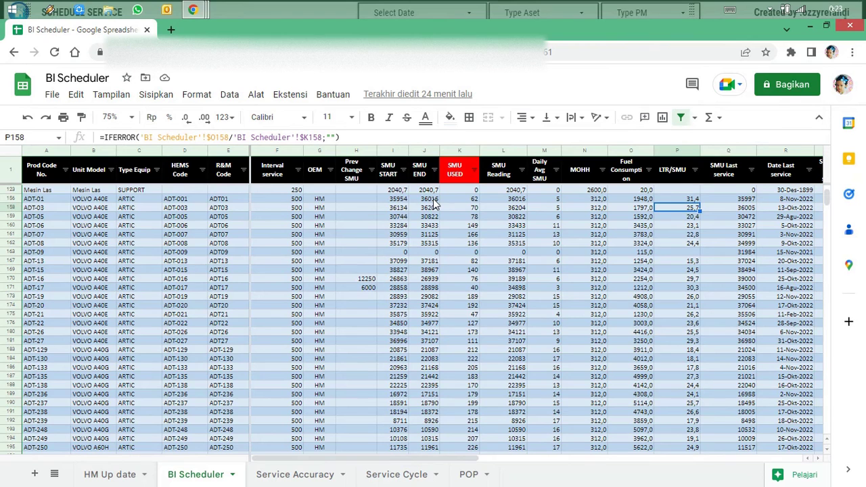
key(Left)
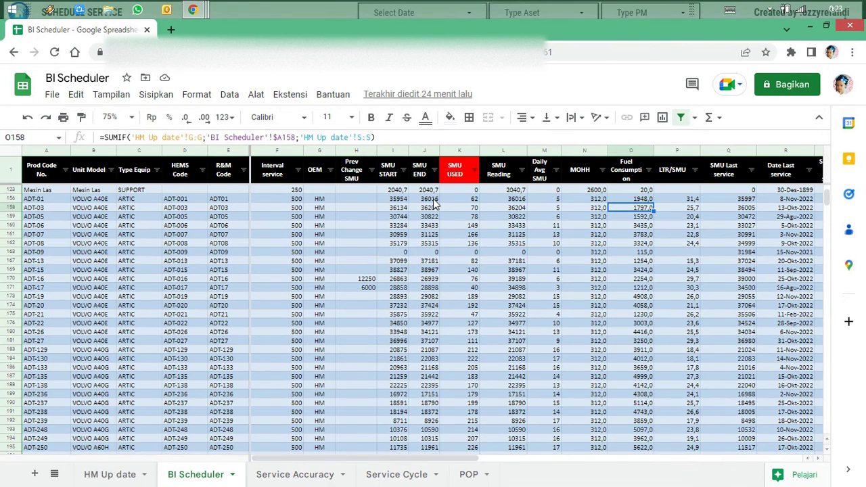
key(Right)
key(Left)
key(Left)
key(Left)
key(Left)
key(Left)
key(Right)
key(Left)
key(Right)
key(Right)
key(Right)
key(Right)
key(Right)
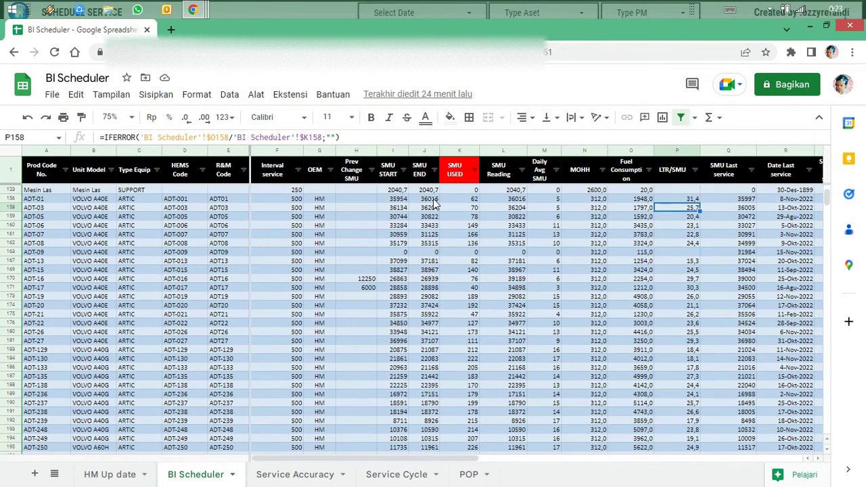
key(Right)
key(Left)
Step: Review the SMU Last service MAXIFS and PM Type Last formulas, then open Service Accuracy
key(Right)
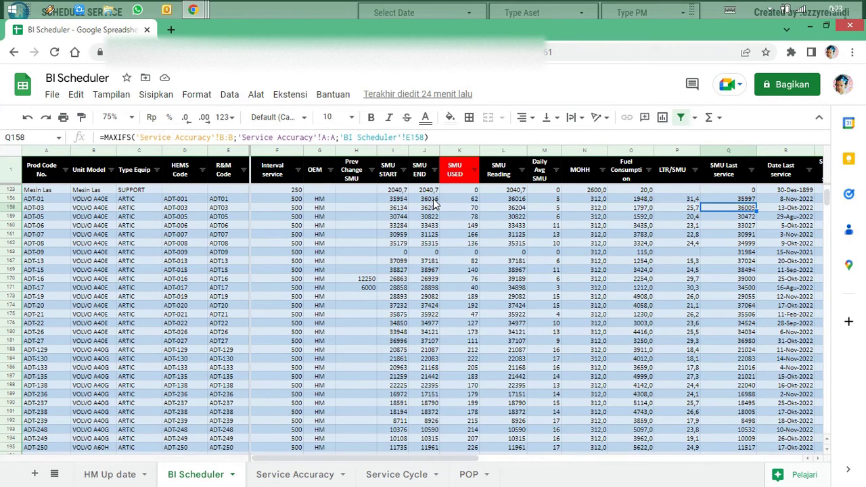
key(Right)
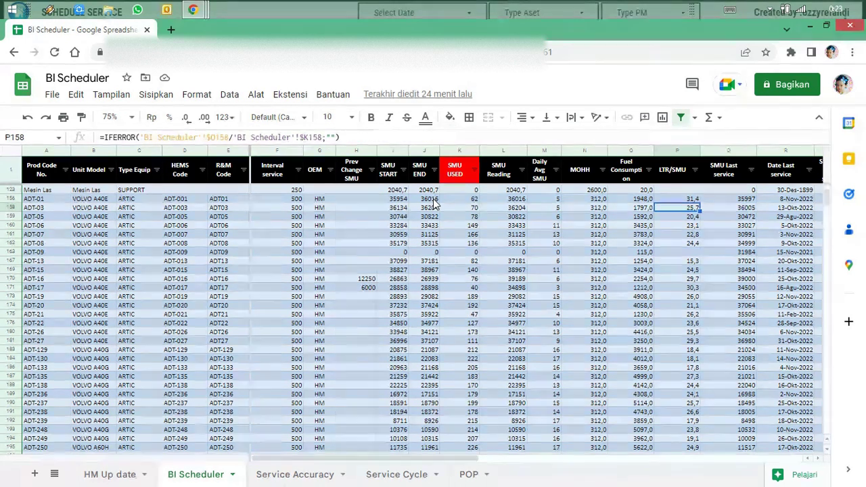
key(Right)
key(Right)
key(Left)
key(Left)
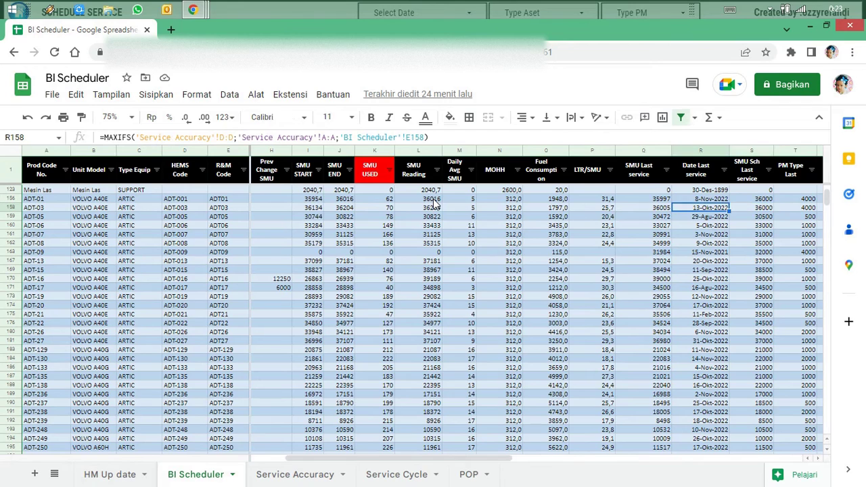
key(Left)
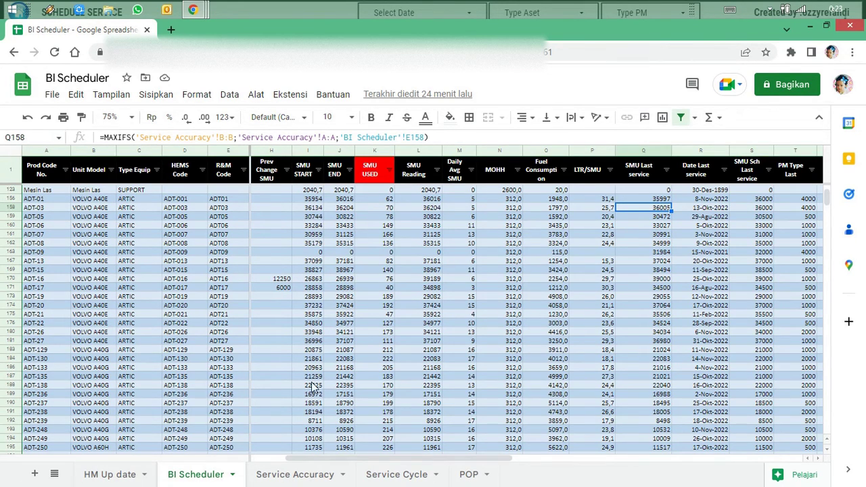
click(297, 476)
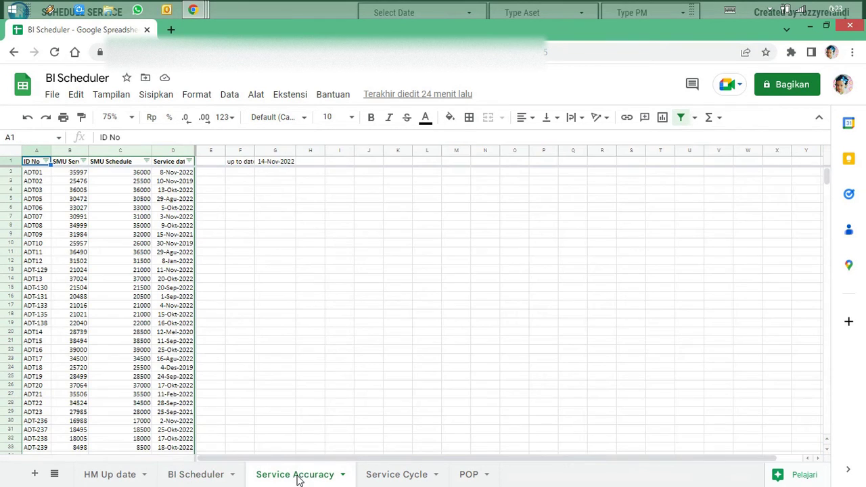
Step: Select ID No cells A7:A352 to count the unit IDs, then return to BI Scheduler
key(Down)
key(Down)
key(Down)
key(Down)
key(Down)
key(Down)
key(ctrl+shift+Down)
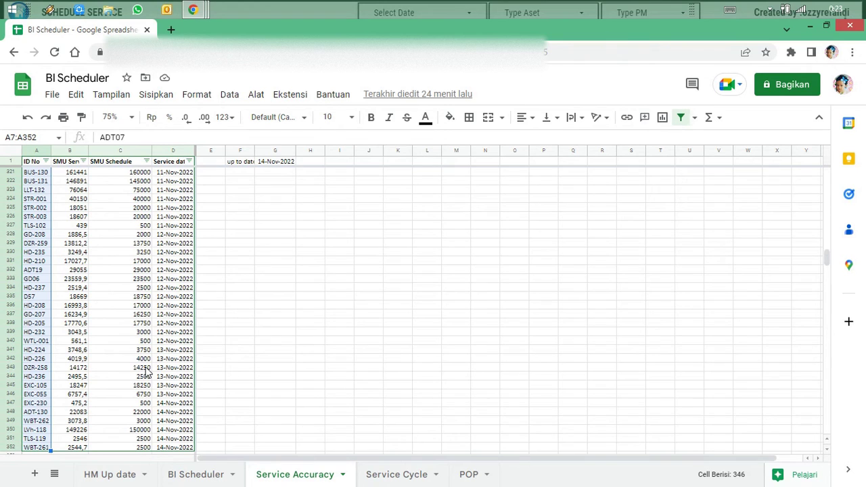
click(223, 477)
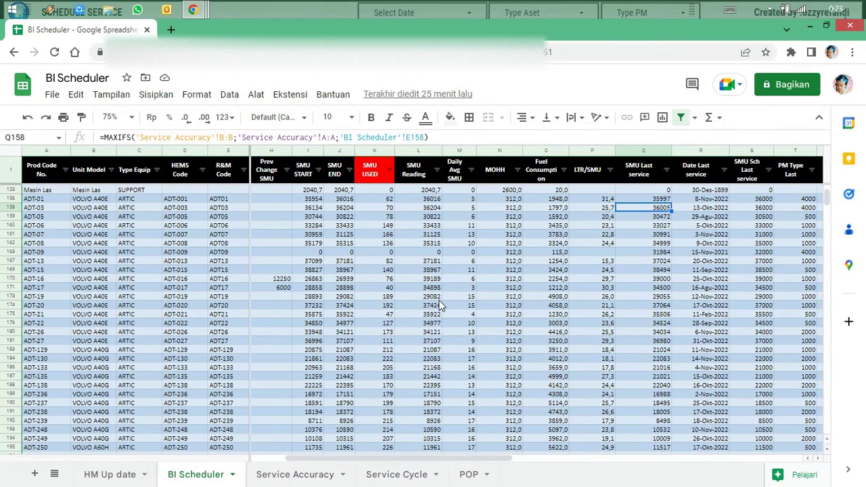
key(Right)
key(Left)
key(Right)
key(Right)
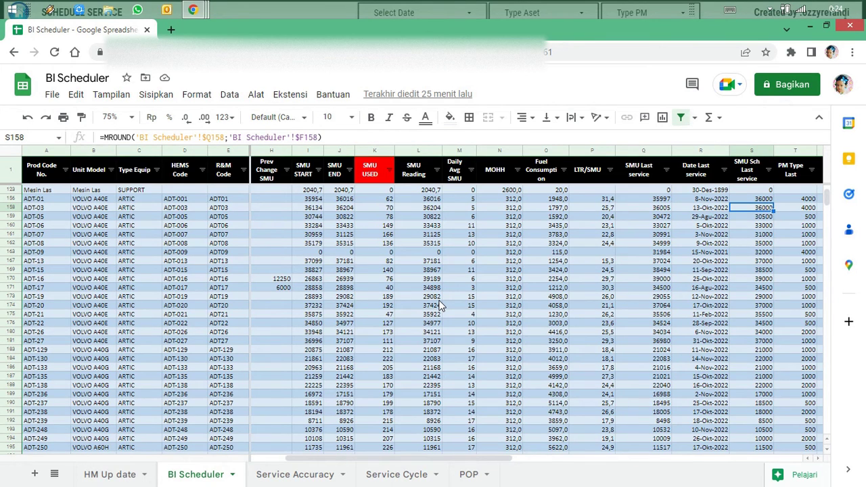
key(Right)
key(Right)
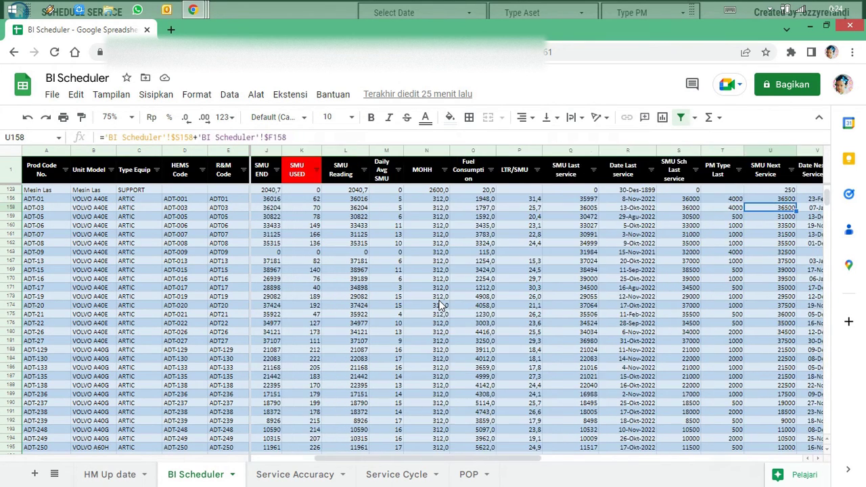
key(Left)
key(Left)
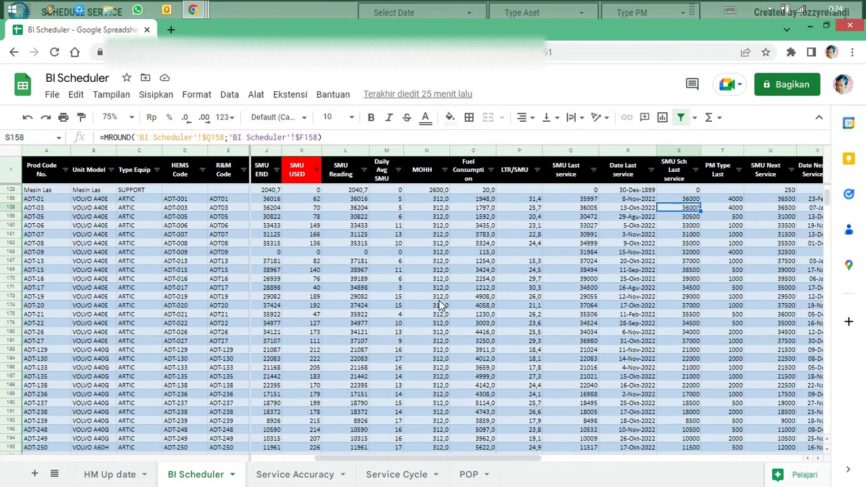
key(Right)
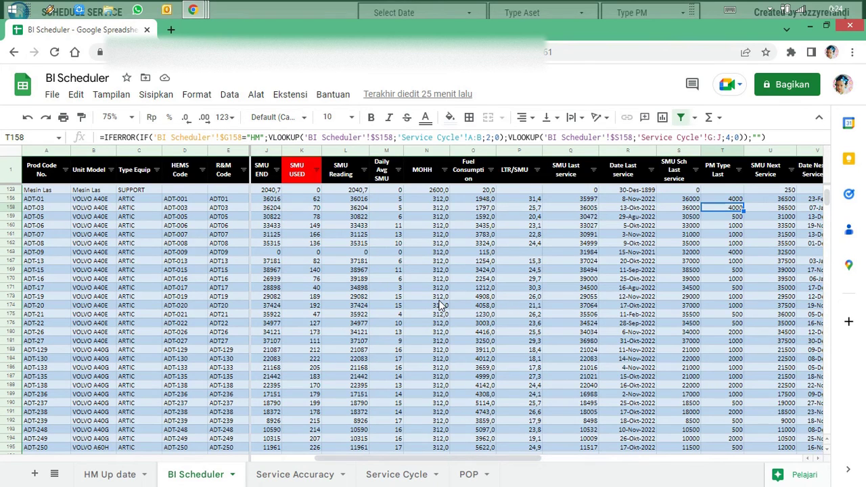
key(Right)
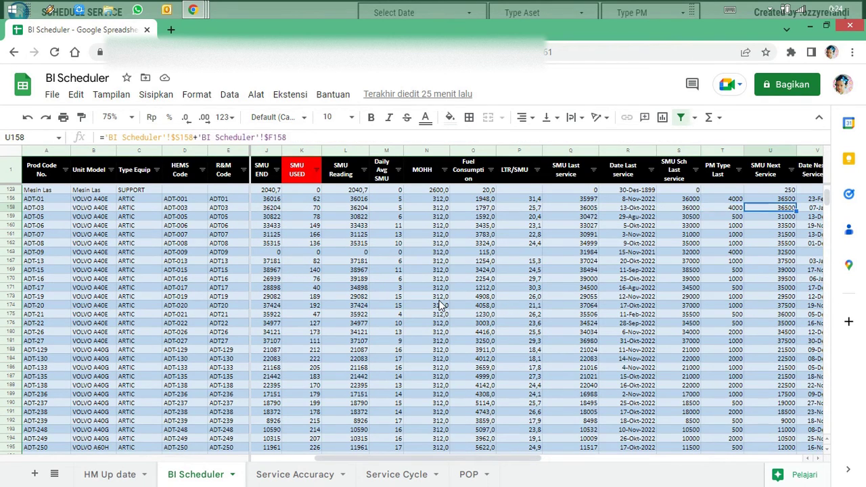
key(Right)
key(Right)
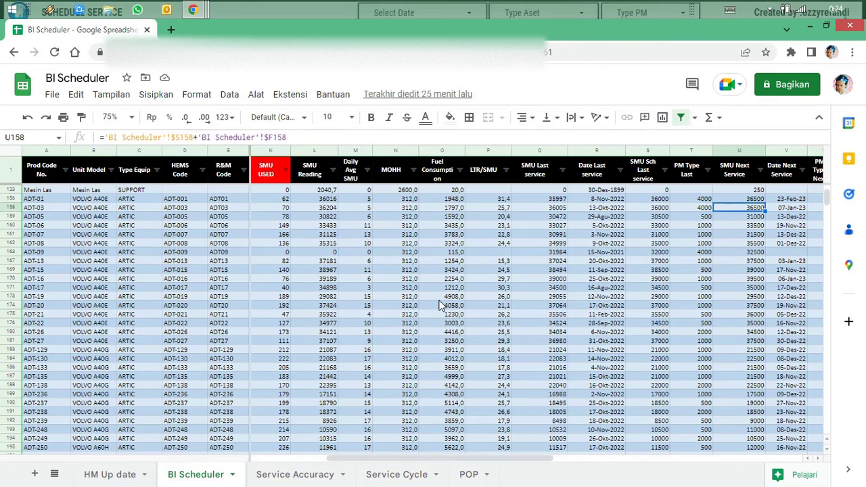
key(Right)
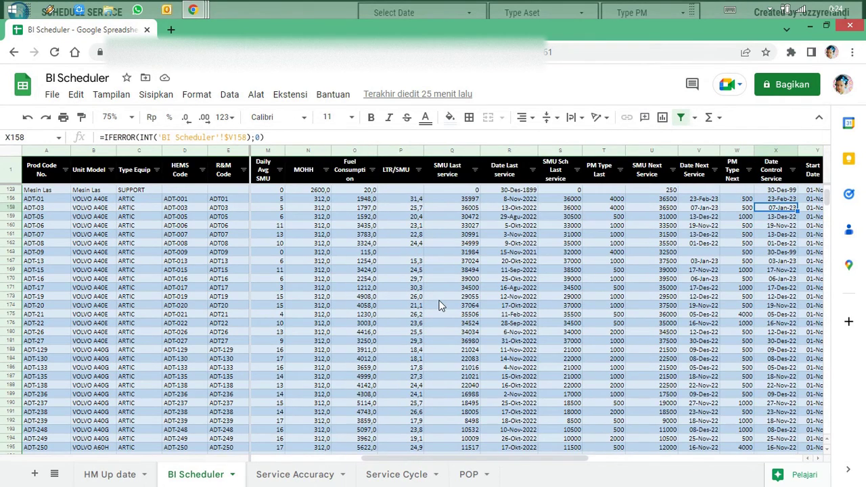
key(Right)
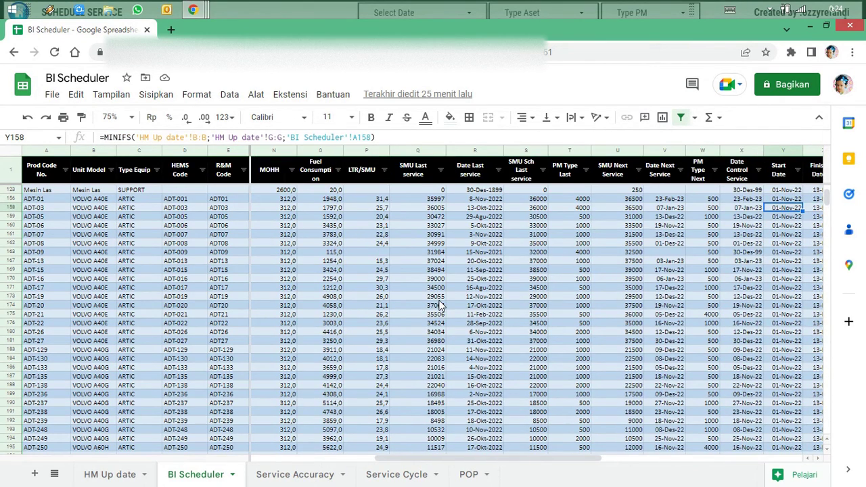
key(Right)
key(Right)
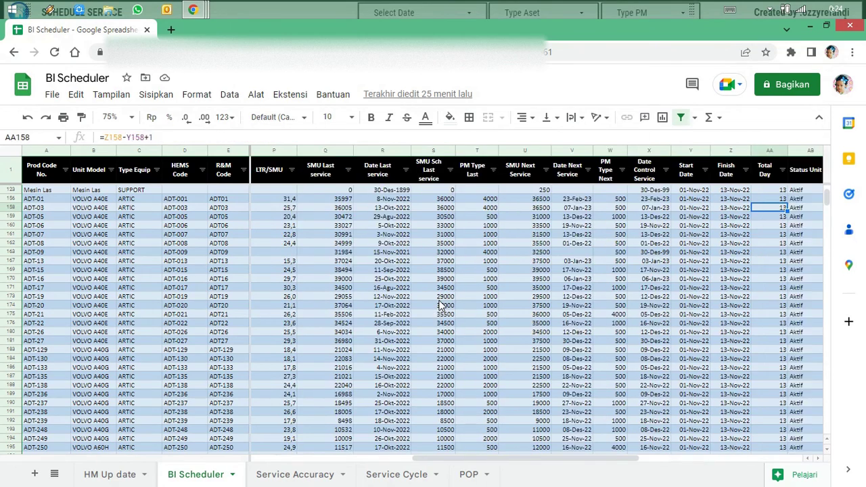
key(Right)
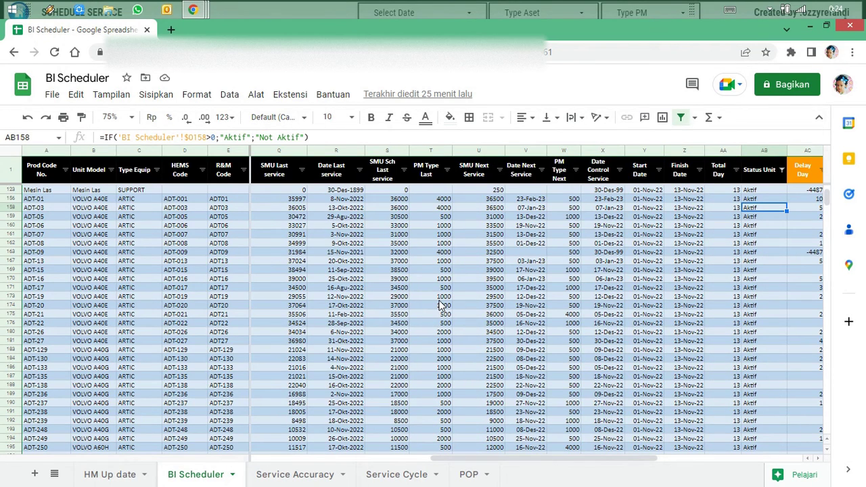
key(Right)
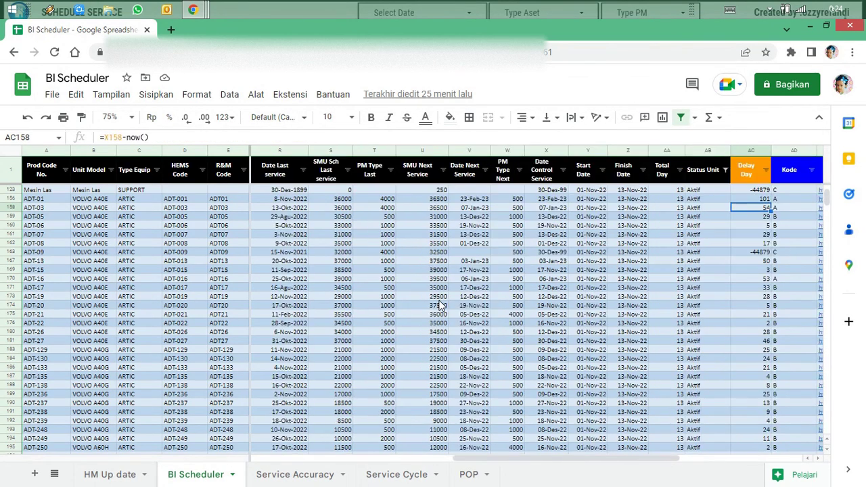
key(Left)
key(Left)
key(Left)
key(Left)
key(Left)
key(Left)
key(Left)
key(Left)
key(Left)
key(Left)
key(Left)
key(Left)
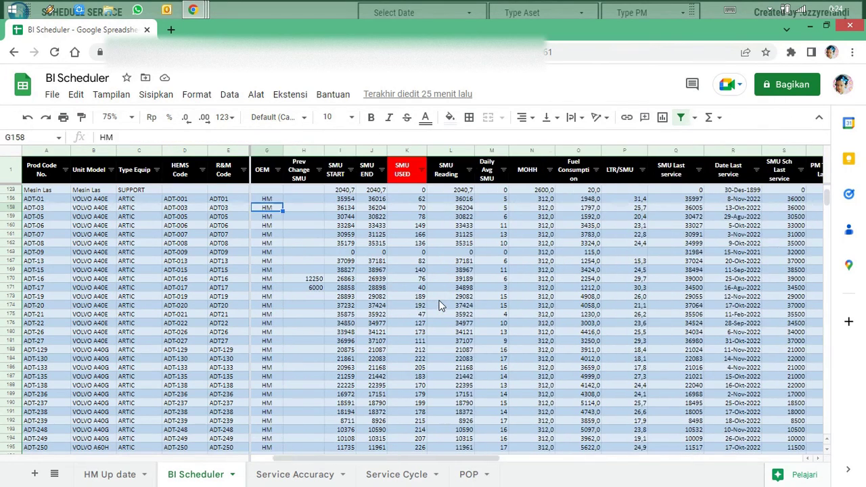
key(Left)
key(Left)
key(Left)
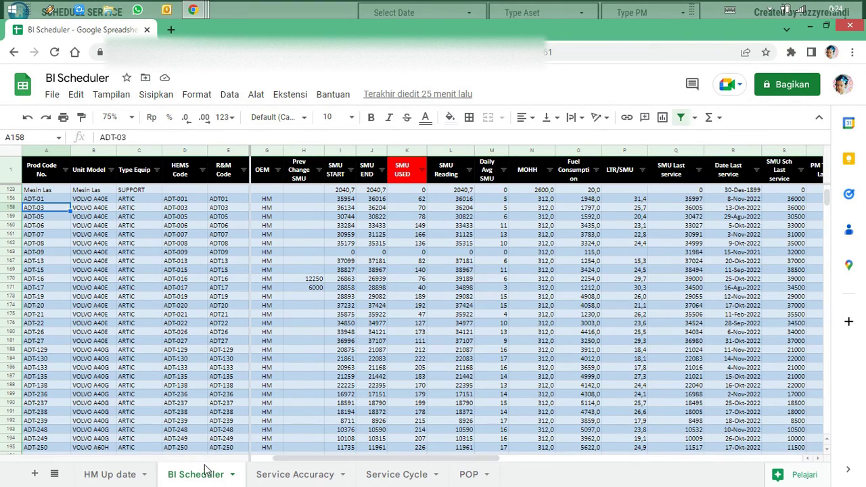
Step: Glance at the HM Up date sheet, then switch back to the Schedule Service dashboard
click(112, 482)
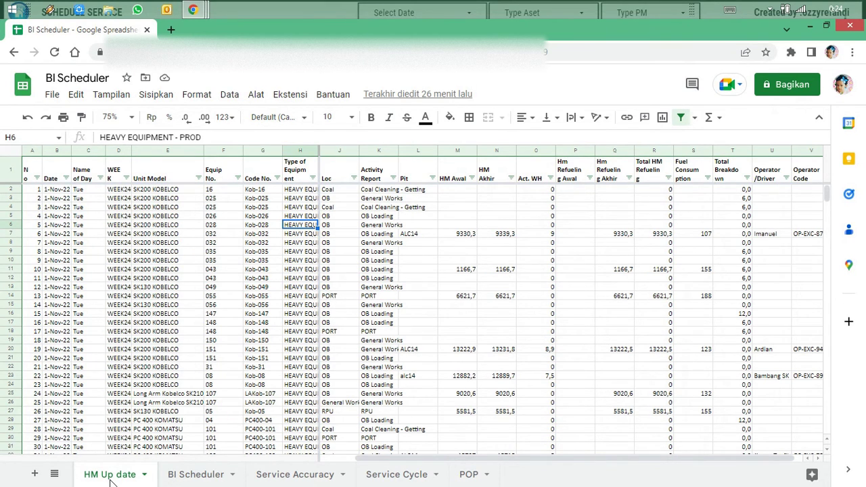
key(alt+Tab)
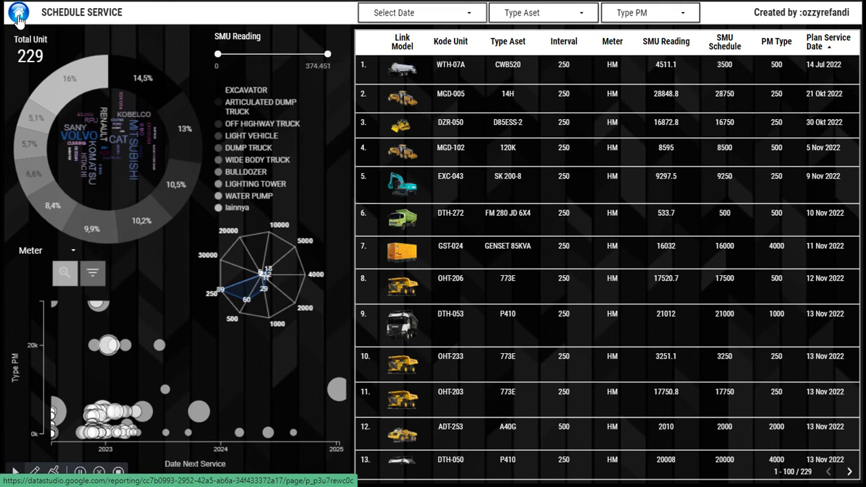
Step: Return from the Schedule Service page to the Plant Department Report home page
click(17, 15)
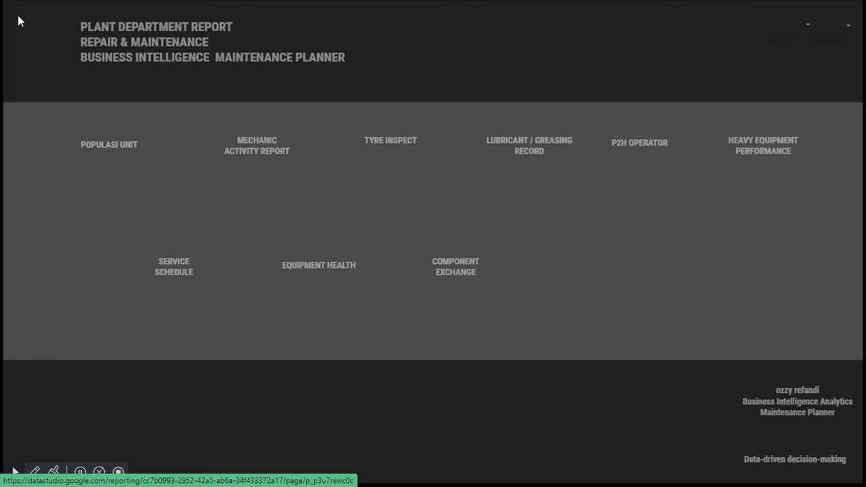